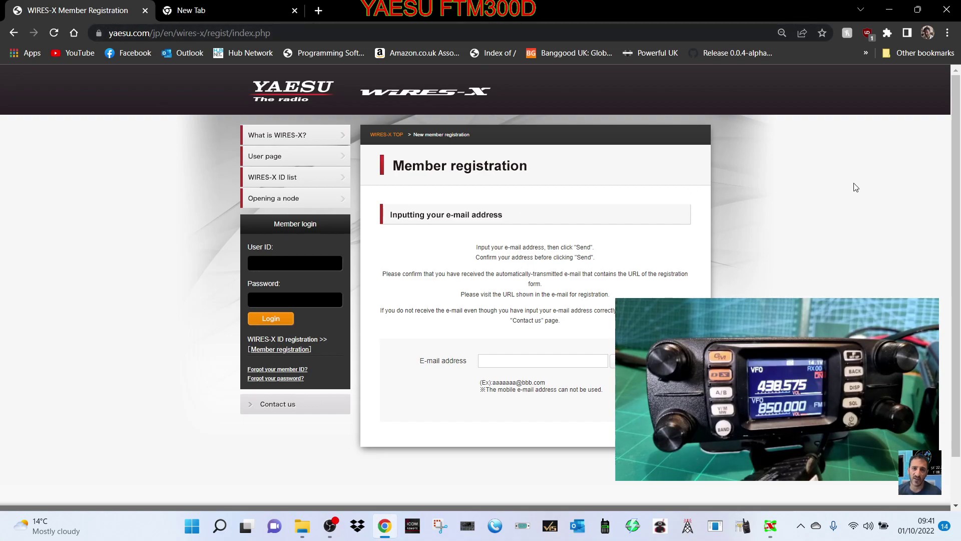
Enter the placeholder text "vvvvvvvv" in the e-mail address field of the WIRES-X member registration form.
left_click(533, 365)
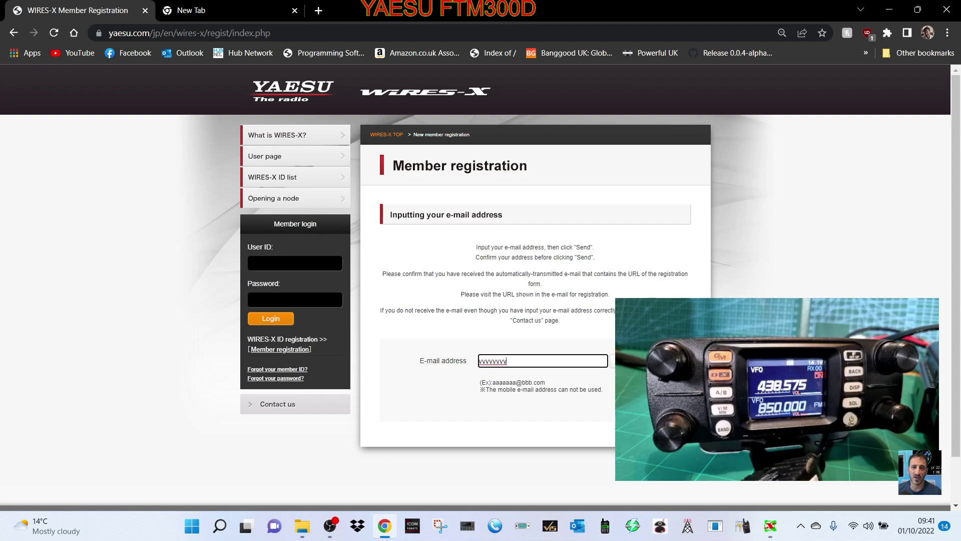
type("vvvvvvvv")
left_click(759, 242)
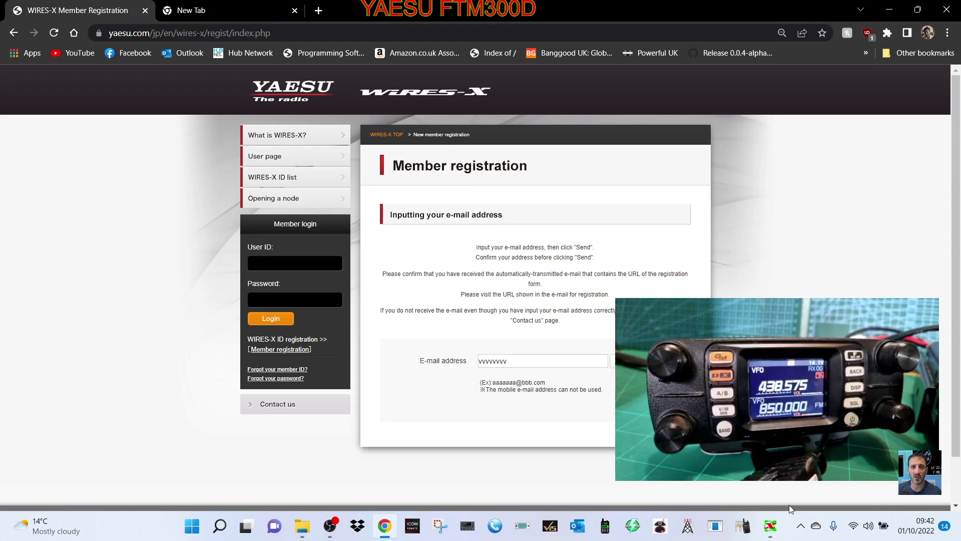
Switch to the WIRES-X application and execute the Retry activation command, confirming the removal of its registered server information.
left_click(770, 526)
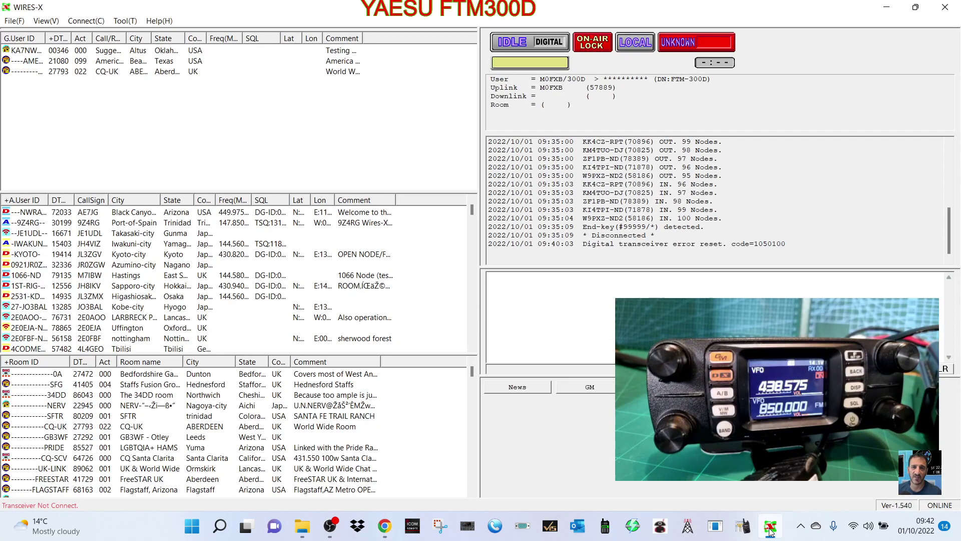
left_click(14, 23)
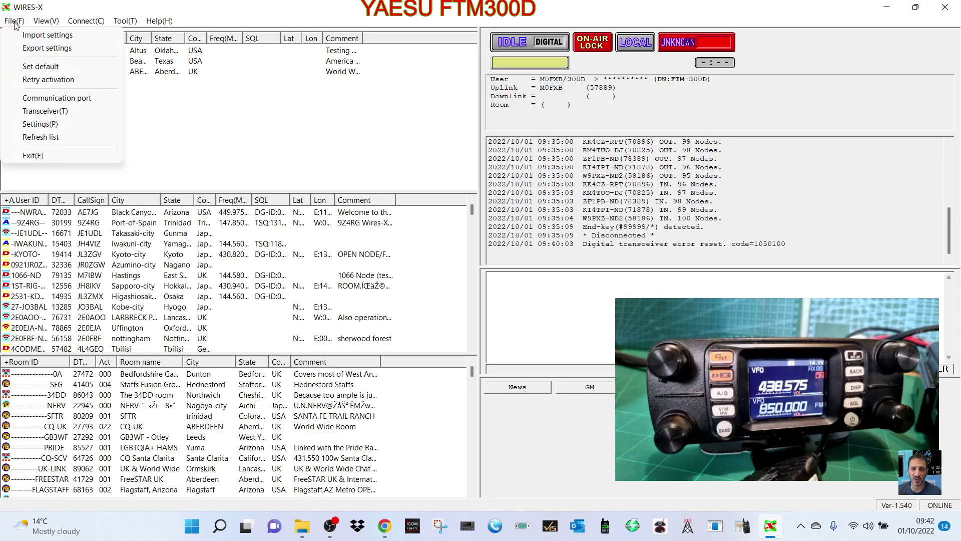
left_click(49, 80)
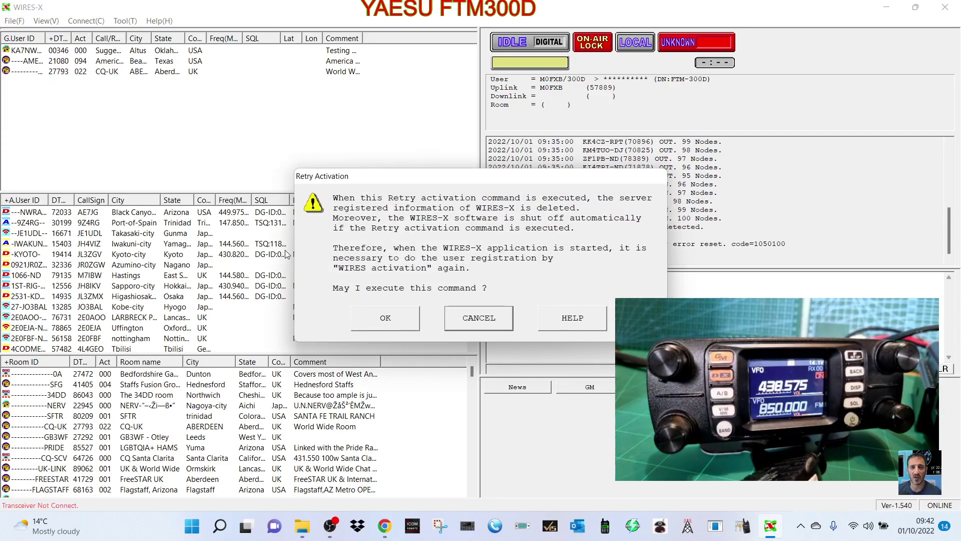
left_click(396, 323)
left_click(467, 295)
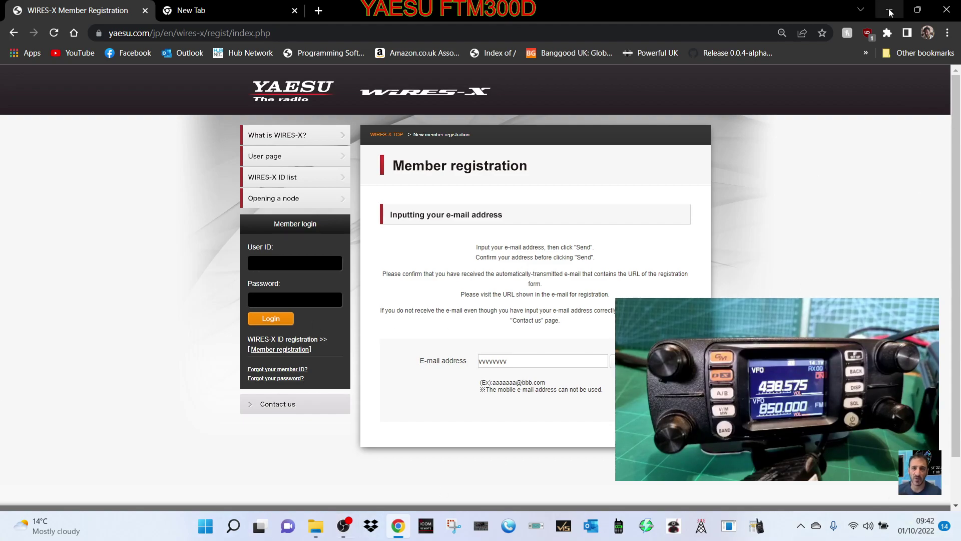
Move the browser window aside to reach the desktop, relaunch WIRES-X, and maximize the browser again.
left_click(917, 10)
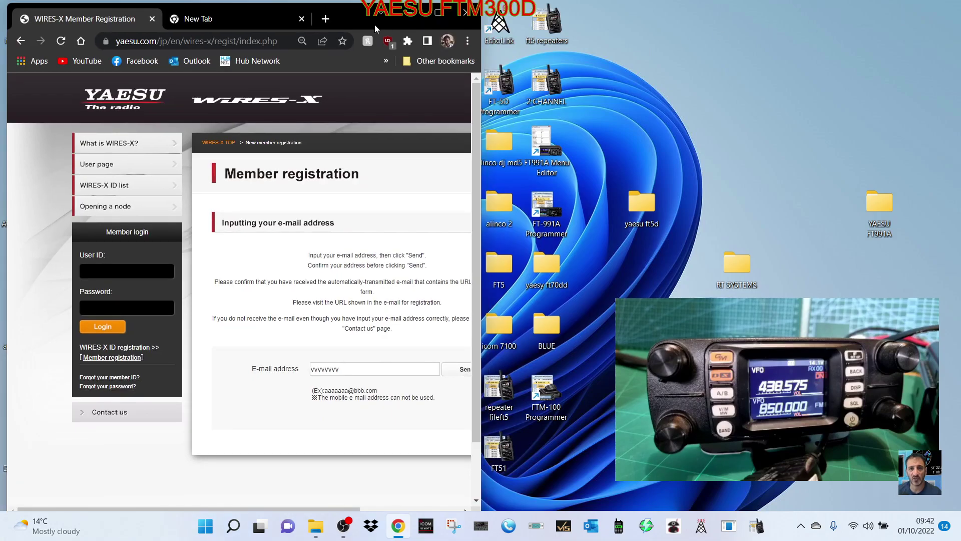
left_click_drag(324, 17, 664, 34)
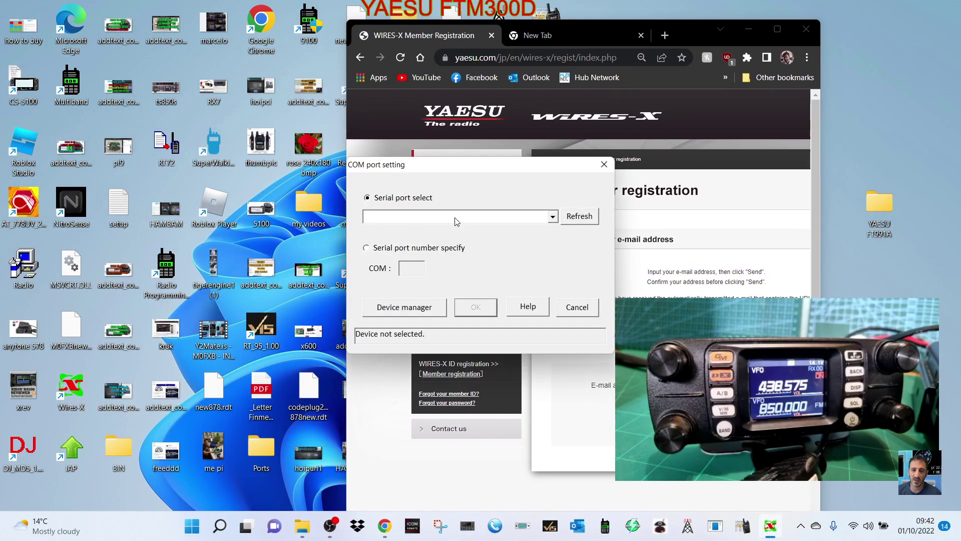
left_click(778, 29)
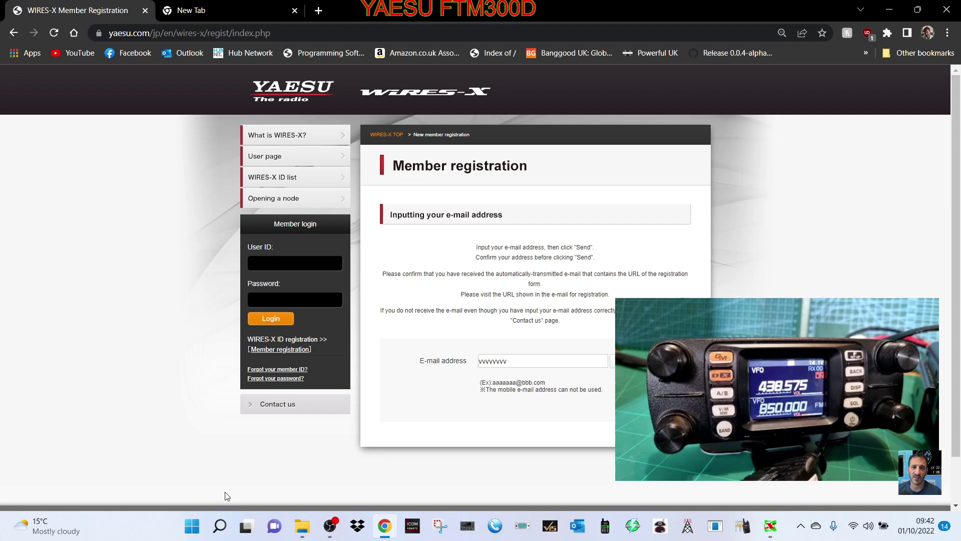
Open Device Manager and expand Ports (COM & LPT) to examine which serial ports are assigned.
right_click(192, 529)
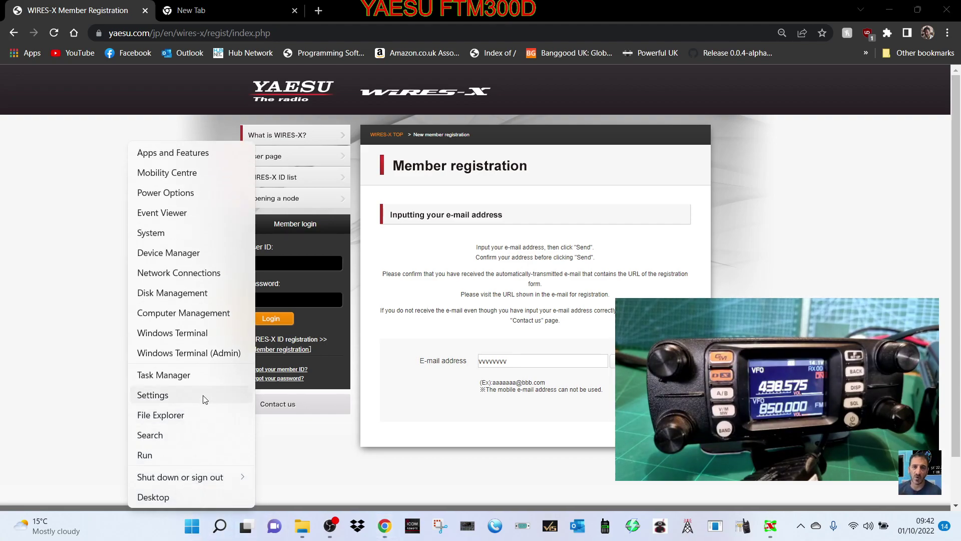
left_click(192, 251)
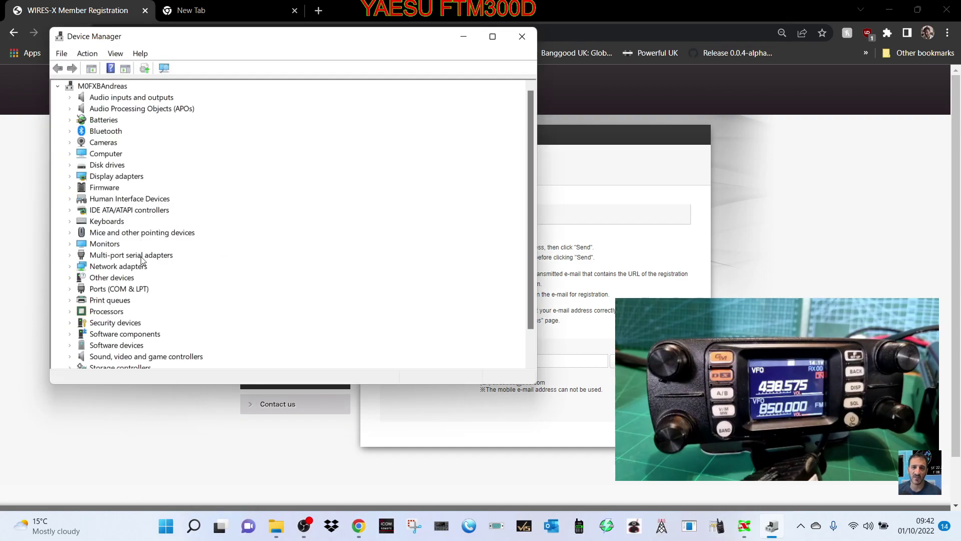
double_click(128, 290)
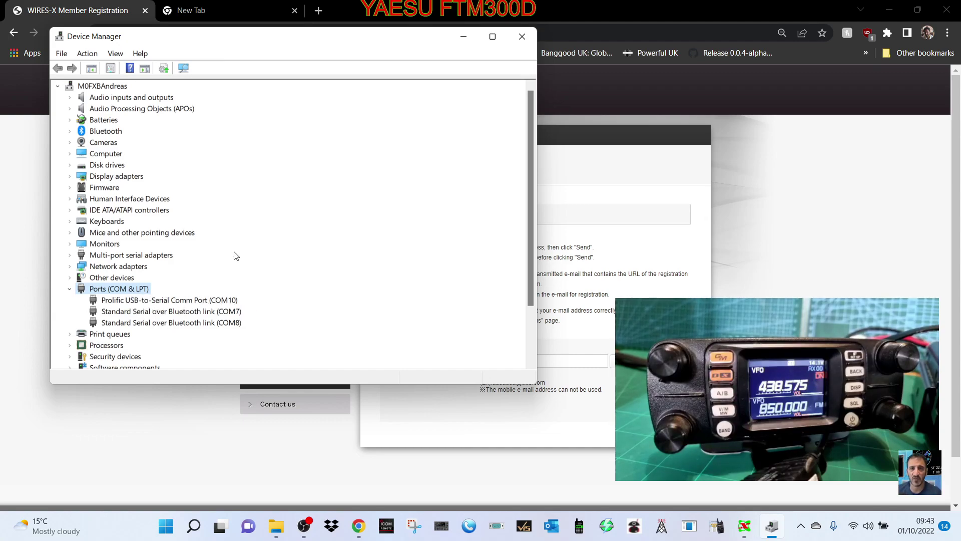
Return to the browser and search for "yaesu ftm300" in the blank tab to find the transceiver's product page.
left_click(787, 183)
left_click(197, 17)
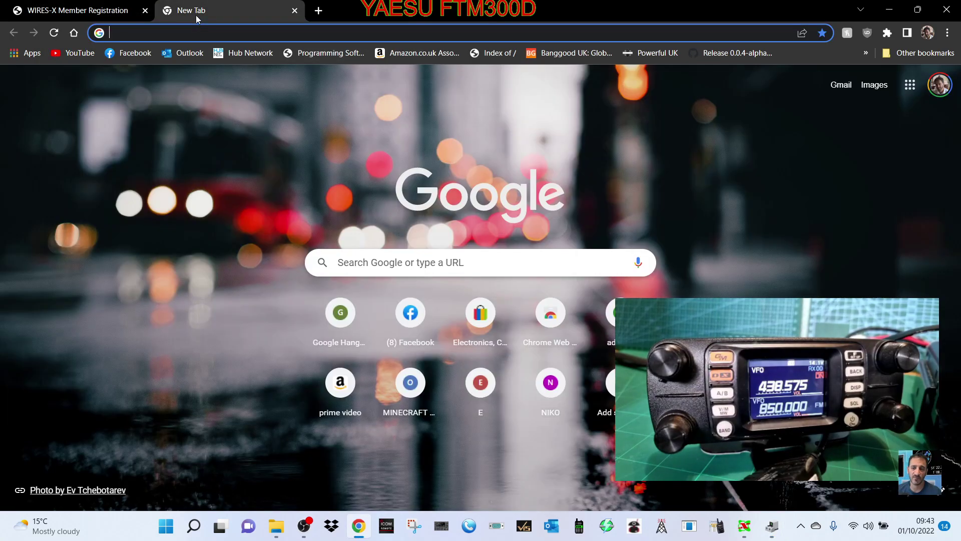
type("yaesu ")
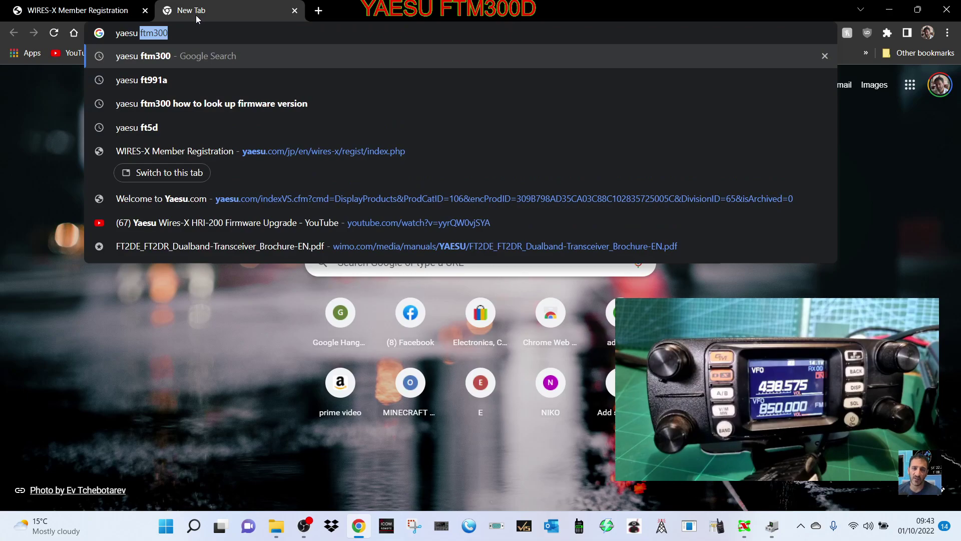
type("ftm300")
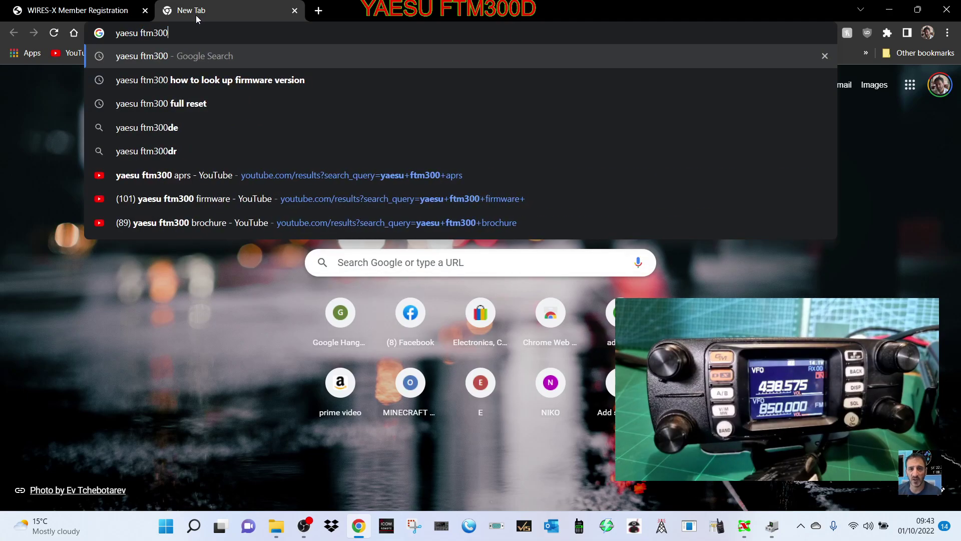
key("Return")
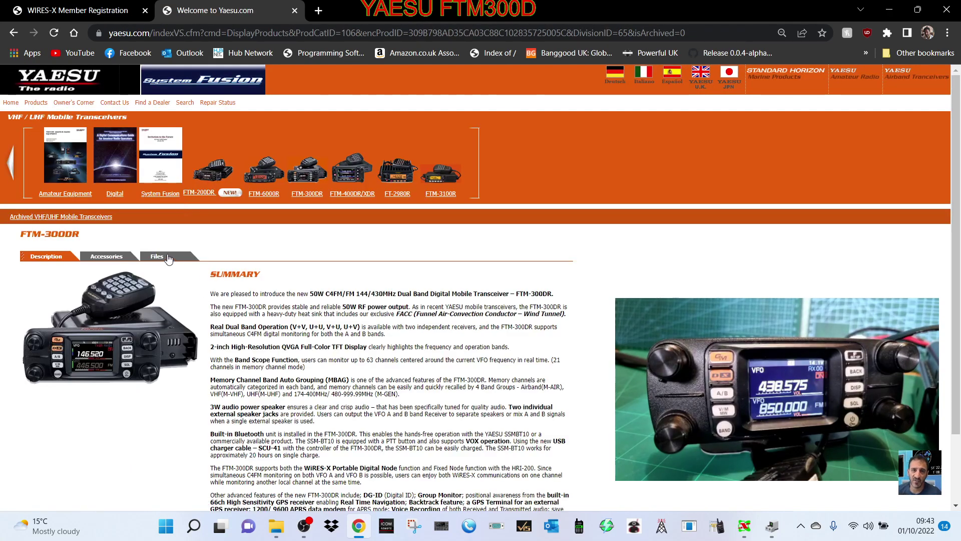
Open the Files section of the Yaesu FTM-300DR product page and look through its available downloads.
left_click(168, 258)
scroll(110, 400, "down", 5)
scroll(261, 445, "up", 6)
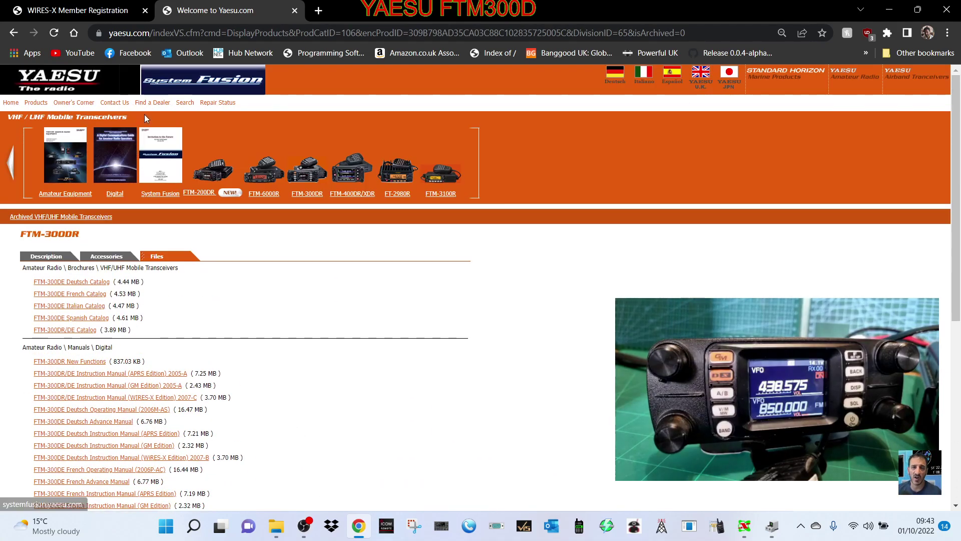
Return to the COM port setting dialog, select Prolific USB-to-Serial Comm Port (COM10) as the serial port and accept it.
left_click(90, 11)
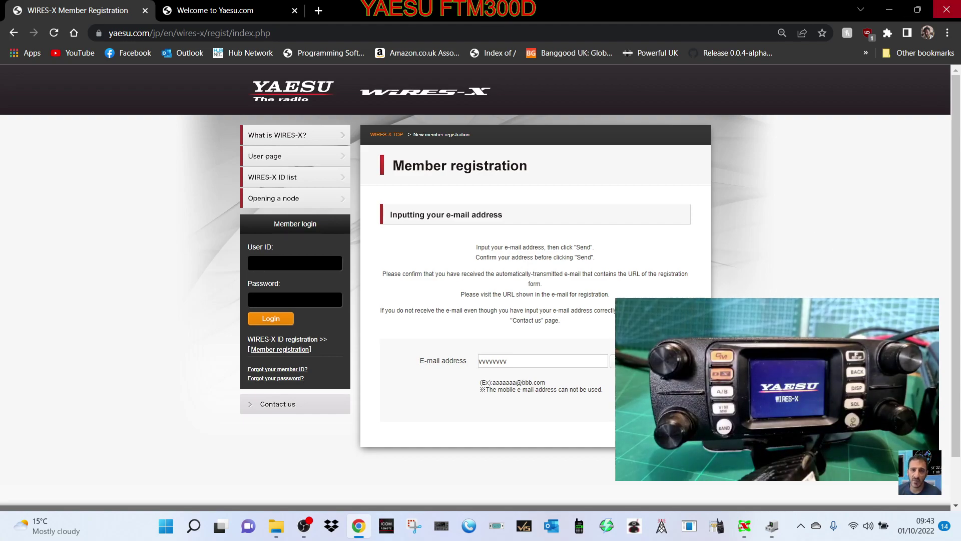
left_click(752, 530)
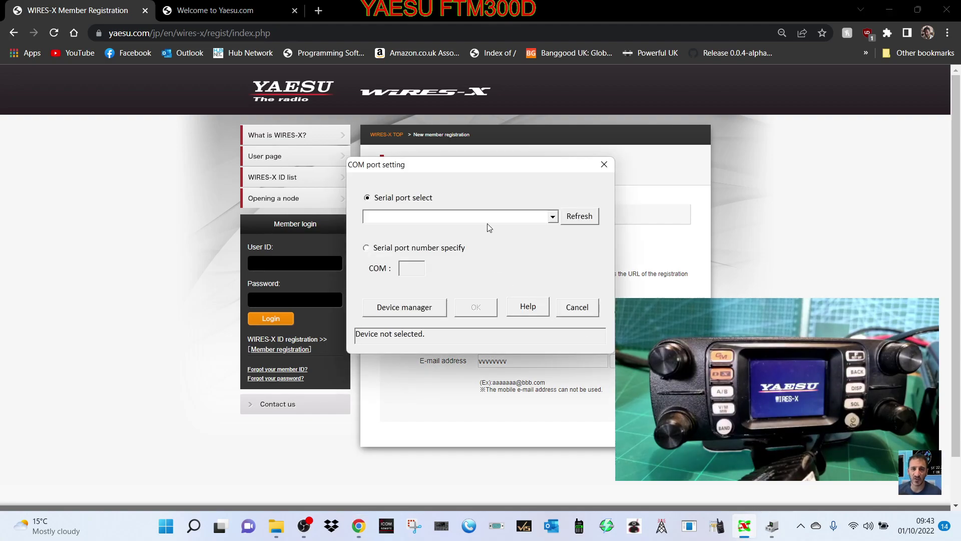
left_click(553, 217)
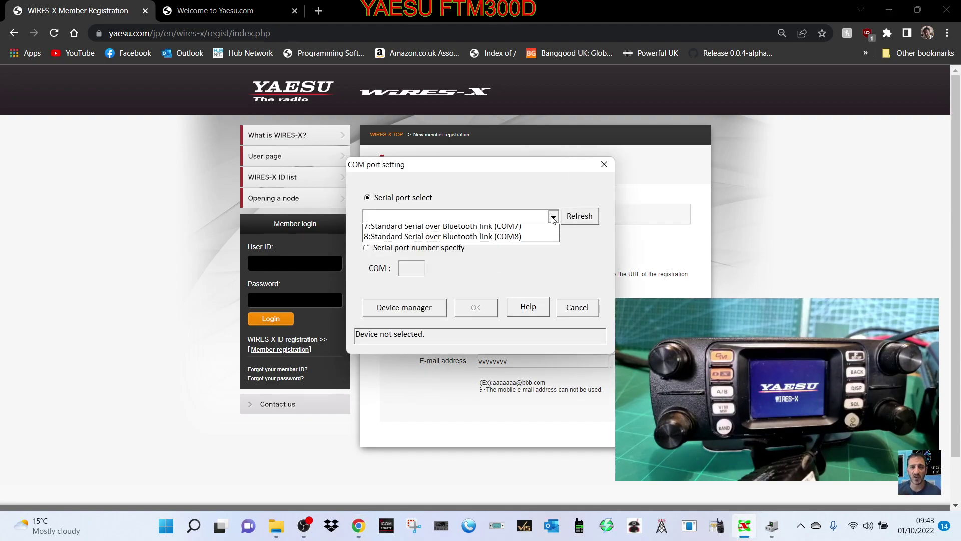
left_click(530, 230)
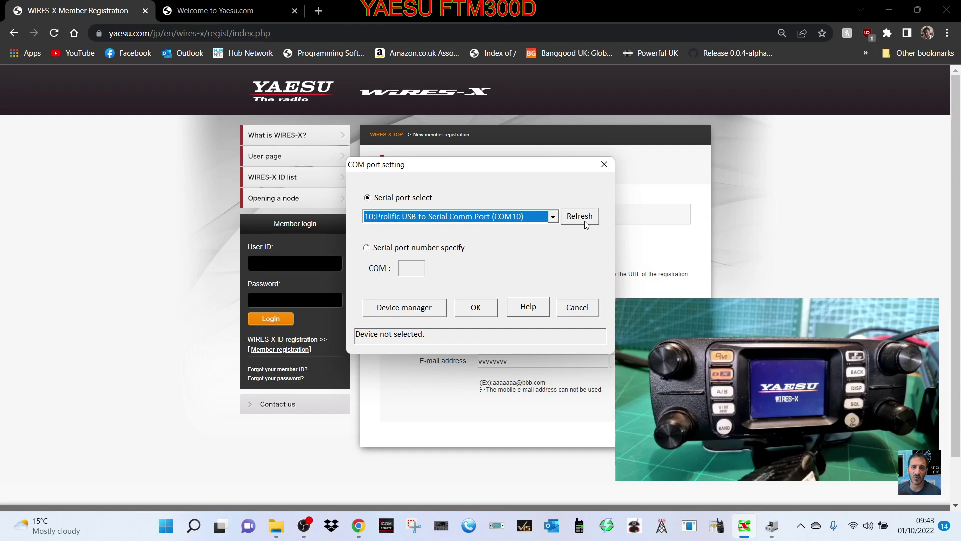
left_click(476, 309)
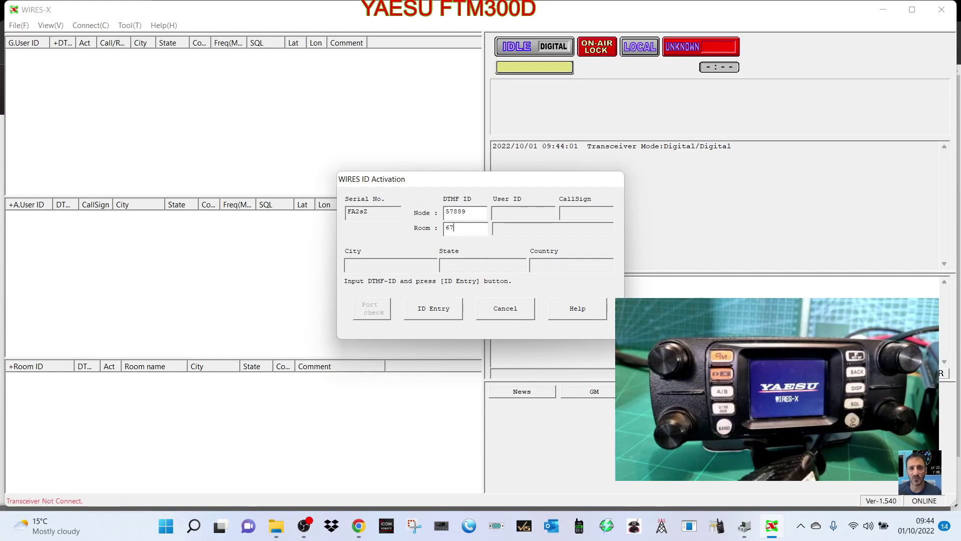
Activate the WIRES ID by entering the registered node and room DTMF IDs, and accept the WIRES ID information settings.
type("9")
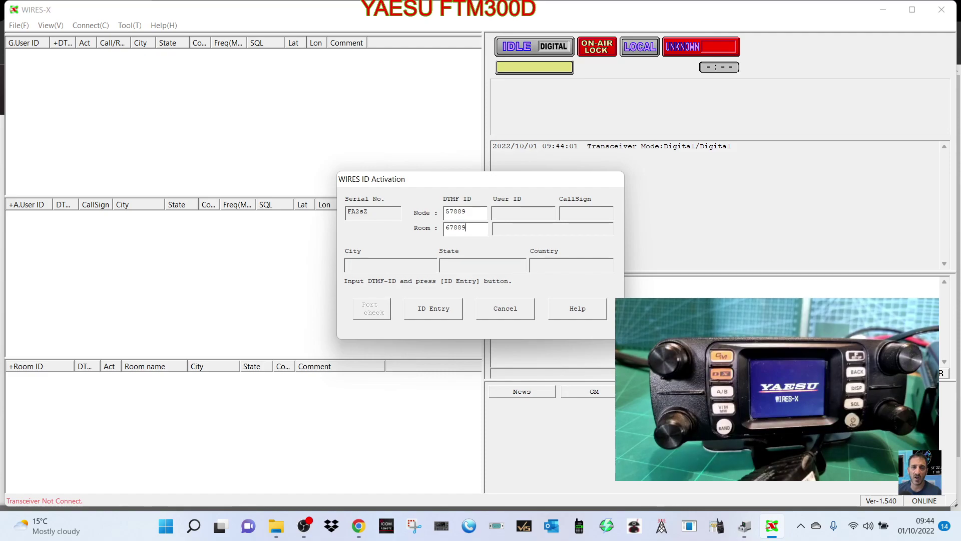
left_click(424, 311)
left_click(509, 309)
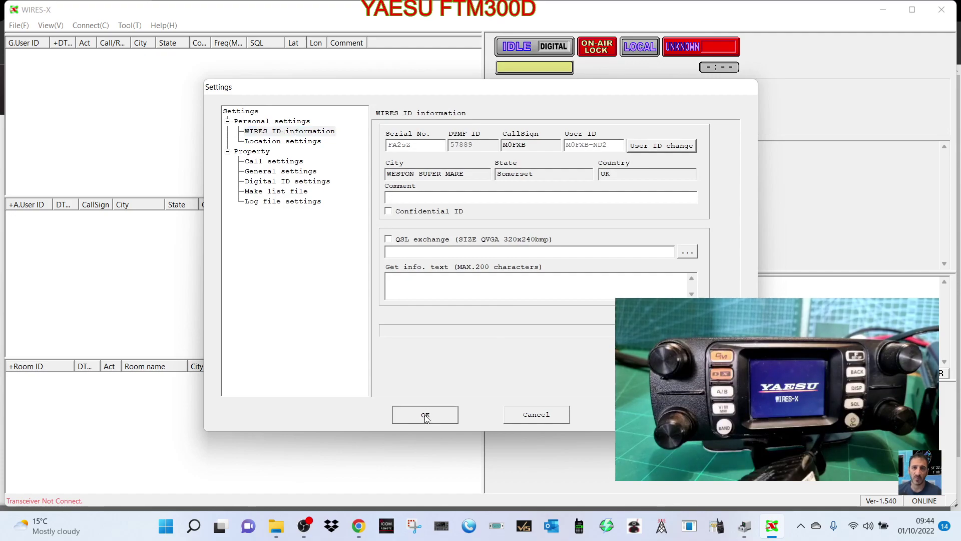
left_click(426, 409)
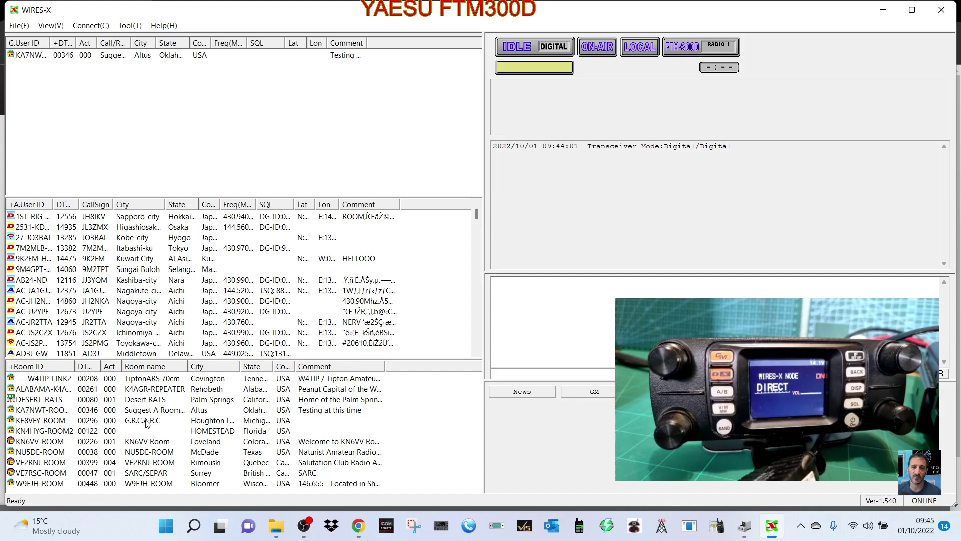
Connect to the CQ-UK room by entering its ID 27793, and disconnect from it.
right_click(114, 444)
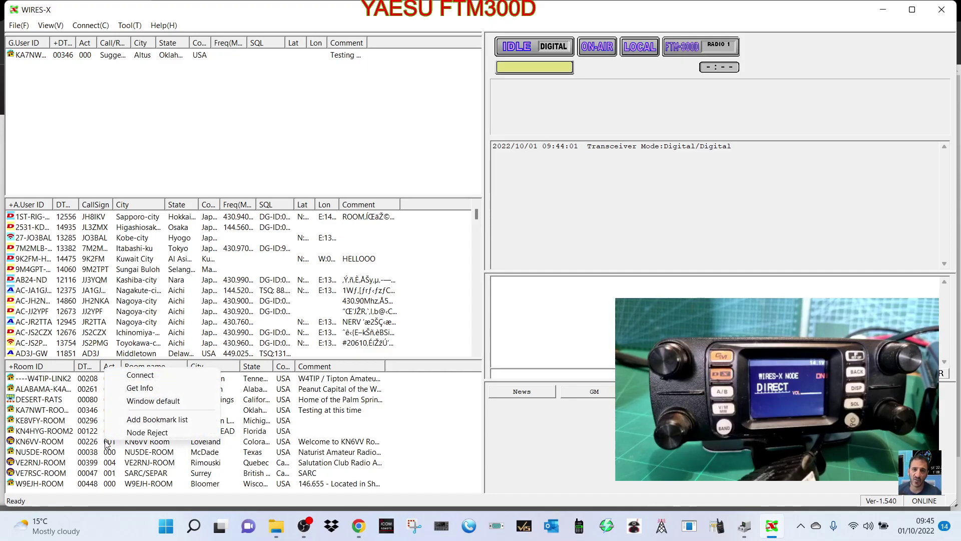
left_click(414, 435)
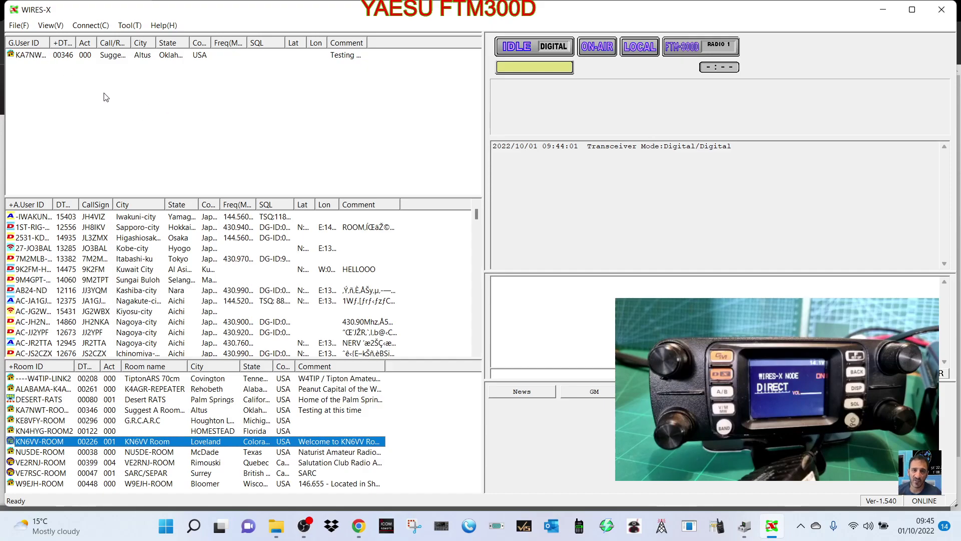
left_click(89, 28)
left_click(109, 56)
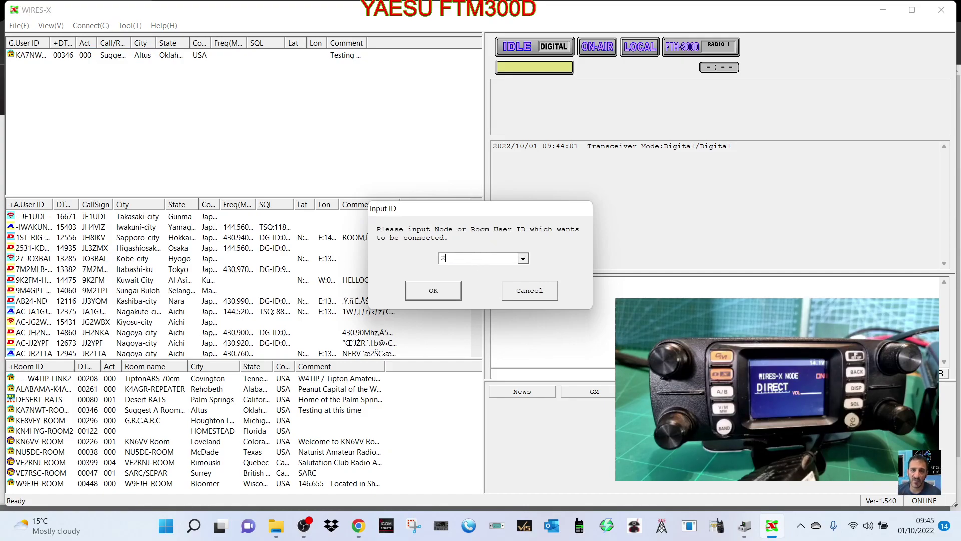
type("27793")
left_click(449, 292)
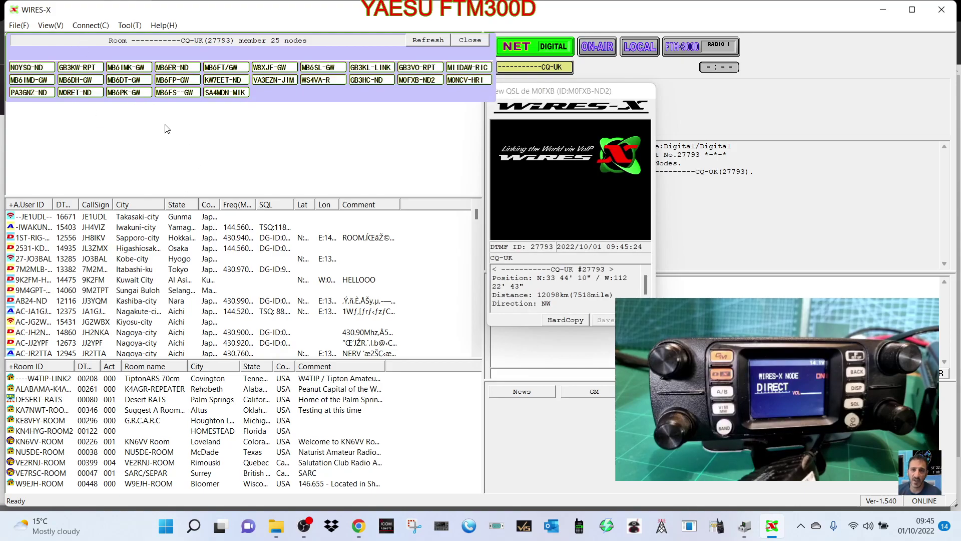
left_click(93, 26)
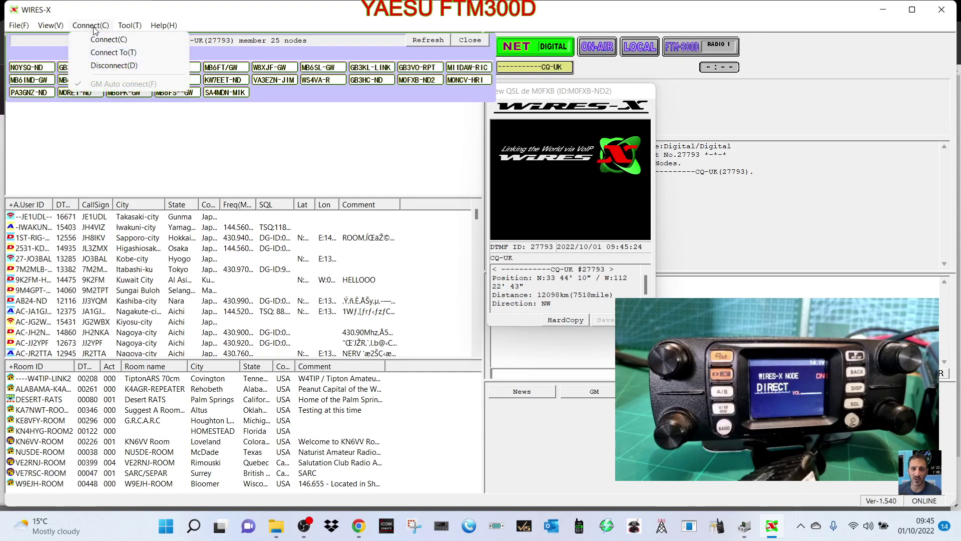
left_click(107, 66)
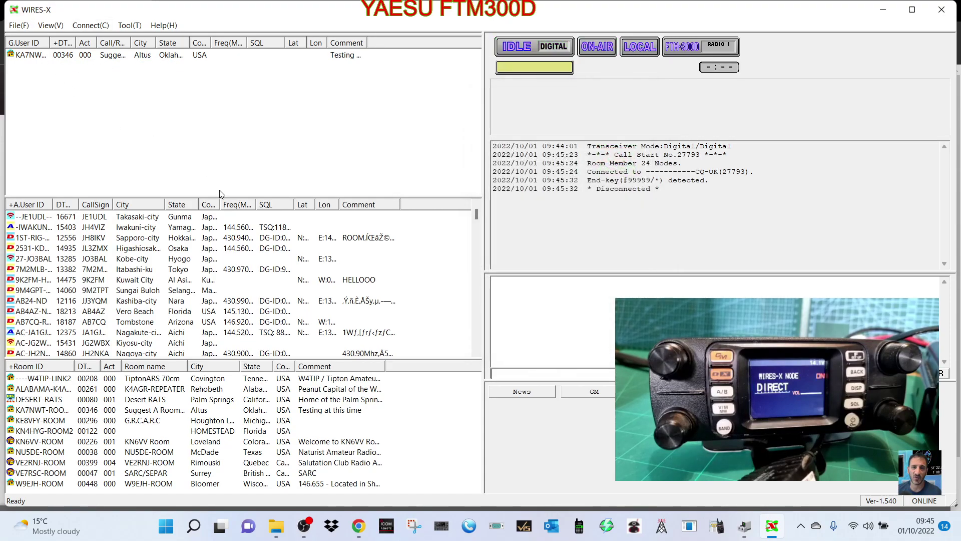
scroll(316, 330, "down", 1)
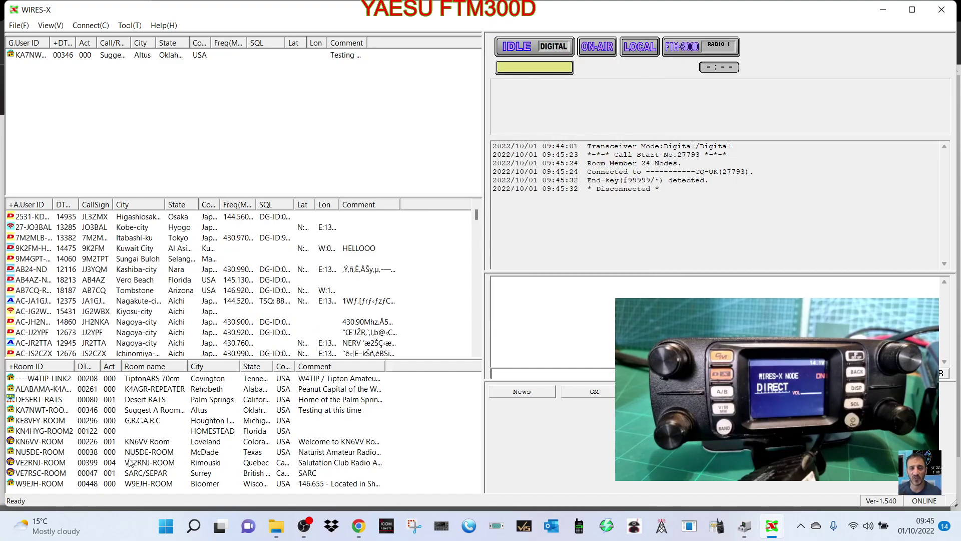
right_click(85, 436)
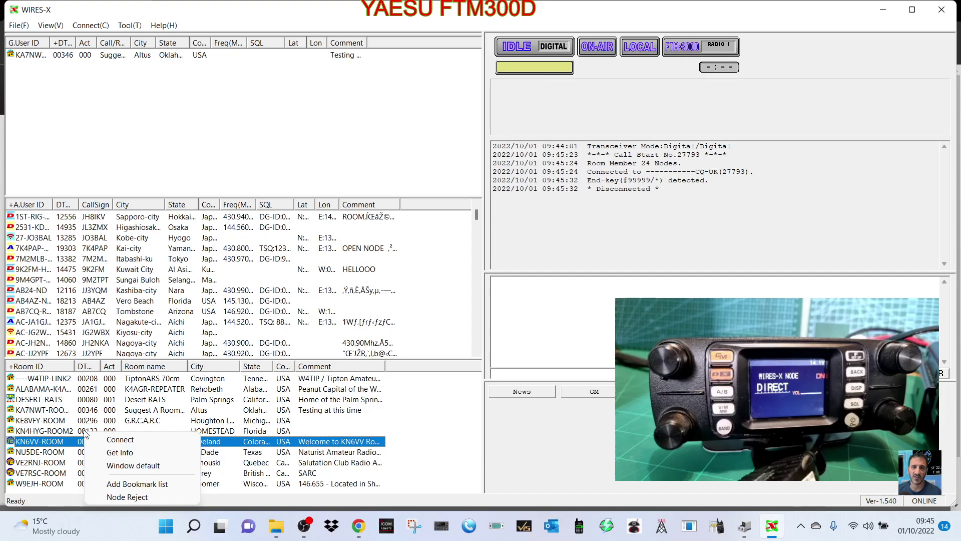
left_click(137, 484)
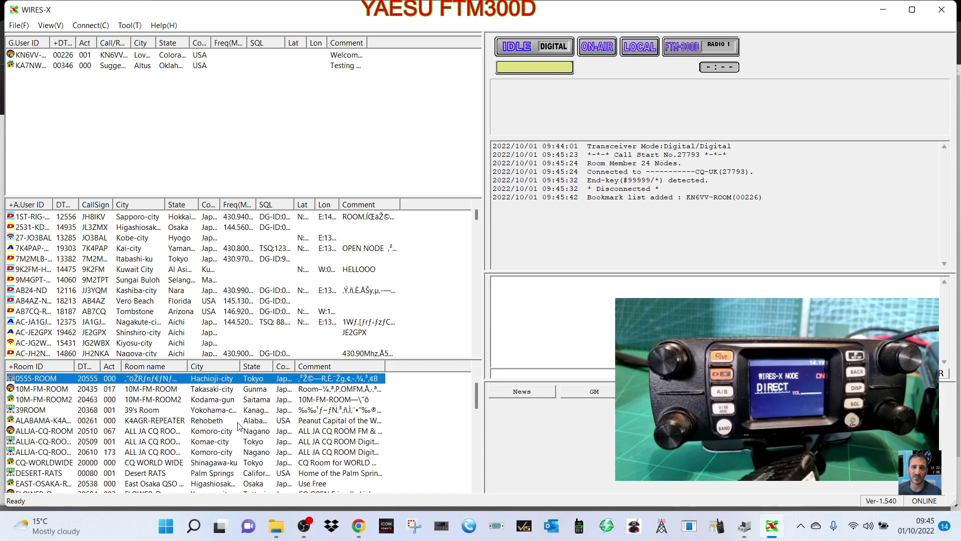
left_click(238, 424)
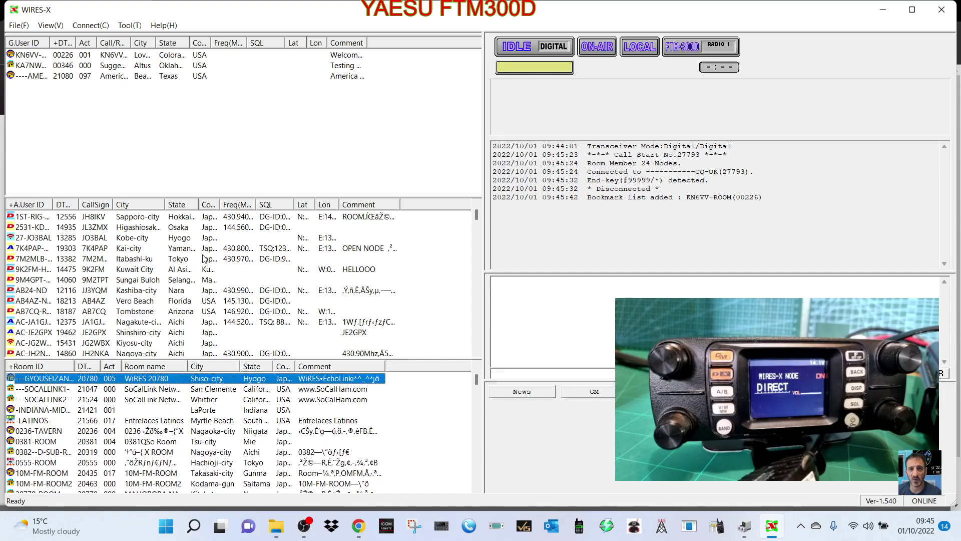
Look through the list of active nodes down to the entries starting with O.
scroll(205, 258, "down", 15)
scroll(269, 257, "down", 10)
scroll(111, 303, "down", 6)
left_click_drag(473, 236, 479, 321)
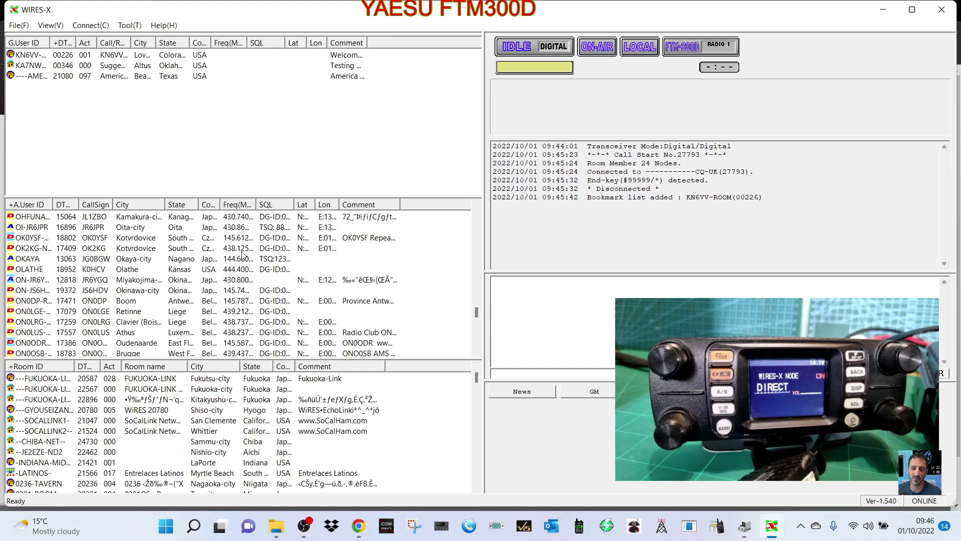
left_click(90, 25)
mouse_move(122, 26)
mouse_move(156, 26)
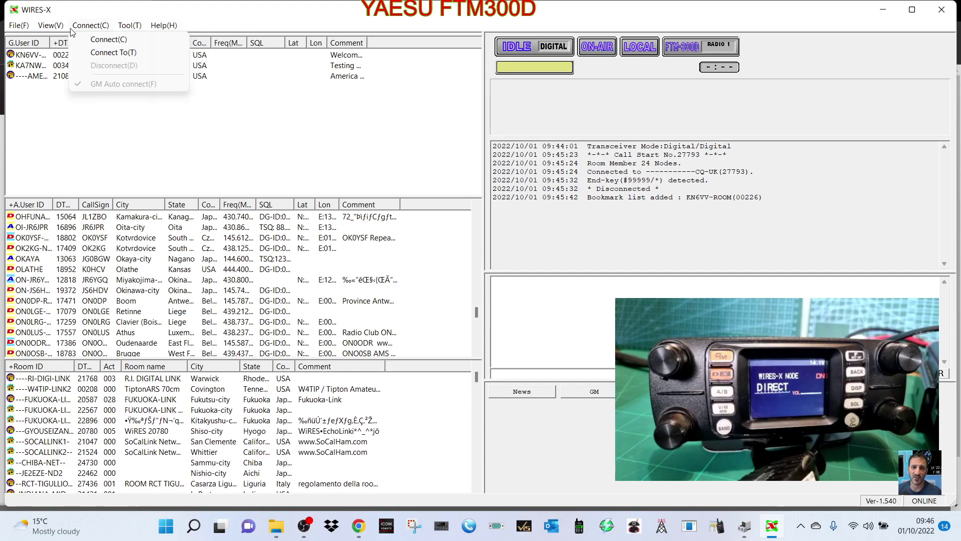
mouse_move(57, 30)
mouse_move(27, 31)
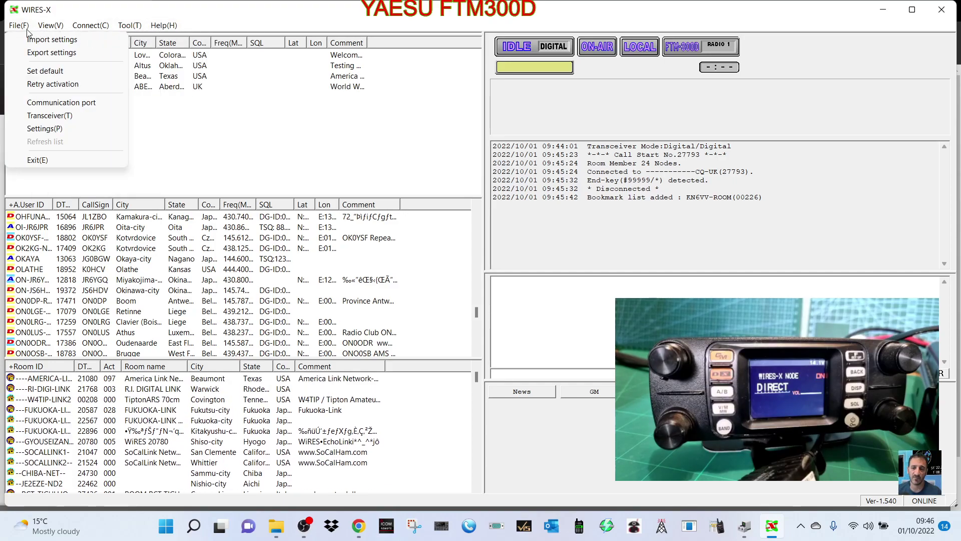
left_click(96, 26)
left_click(95, 26)
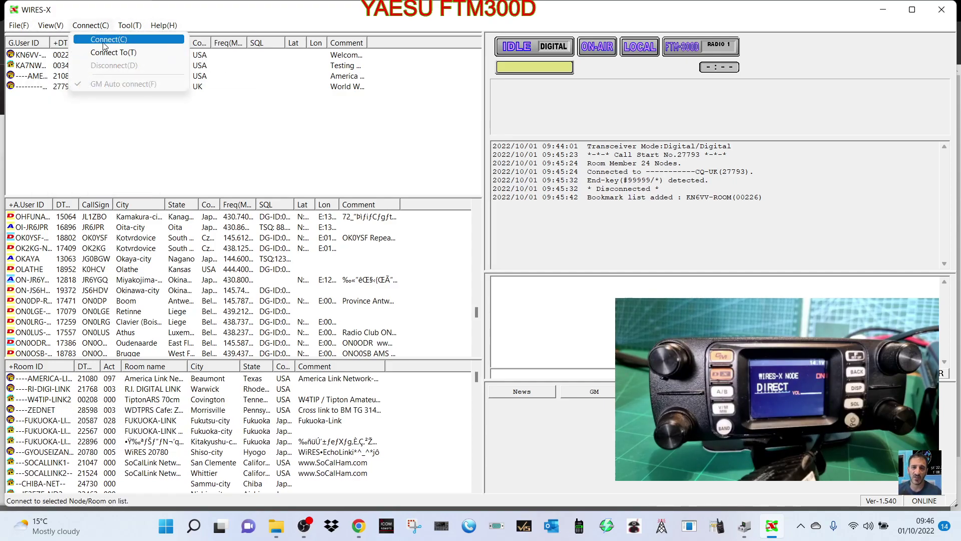
left_click(104, 44)
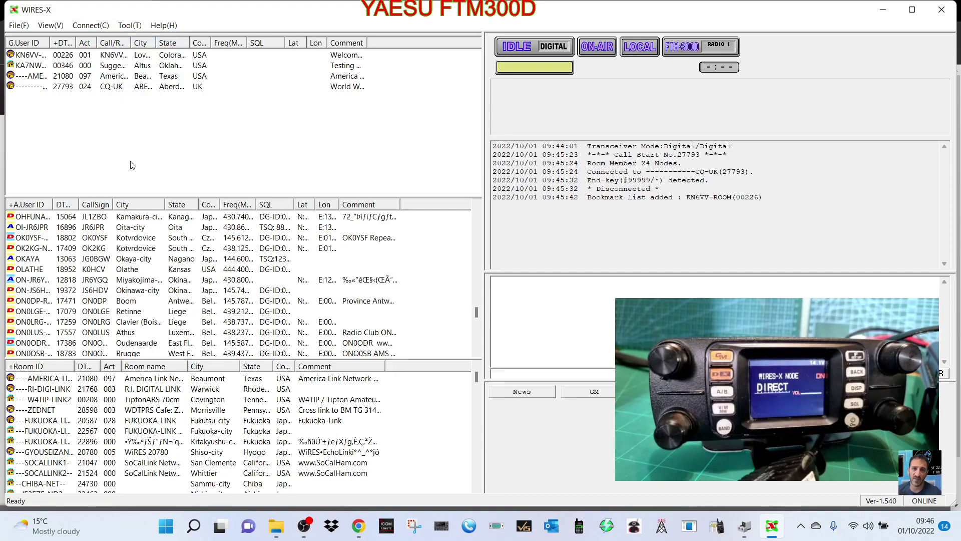
Connect to the AMERICA-LINK room (21080) from the bookmarked rooms, and move the QSL card window off the log.
right_click(77, 77)
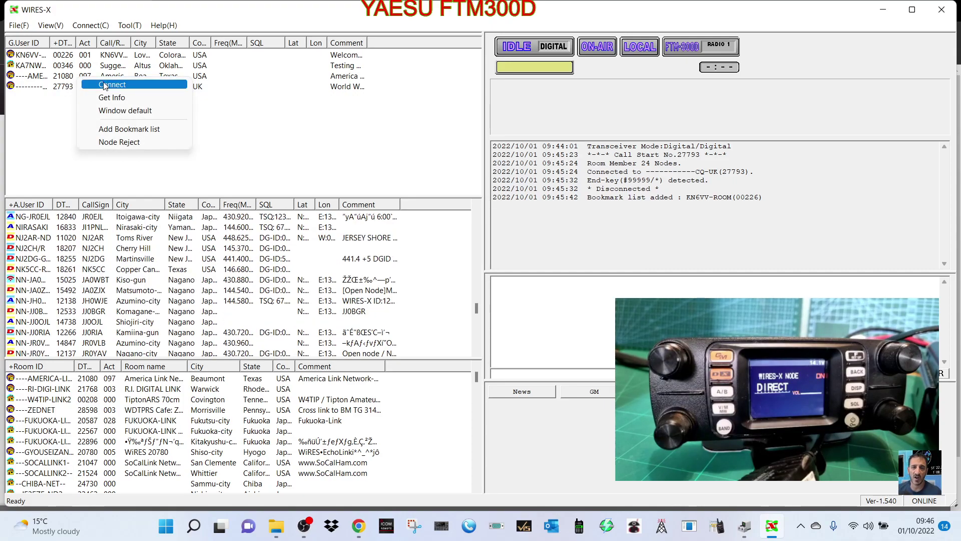
left_click(70, 78)
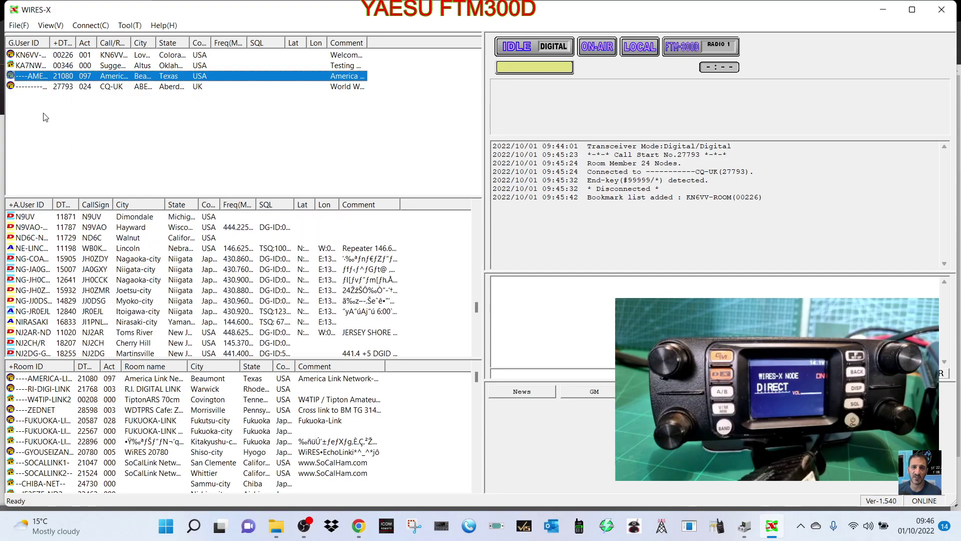
right_click(91, 77)
left_click(82, 80)
right_click(81, 79)
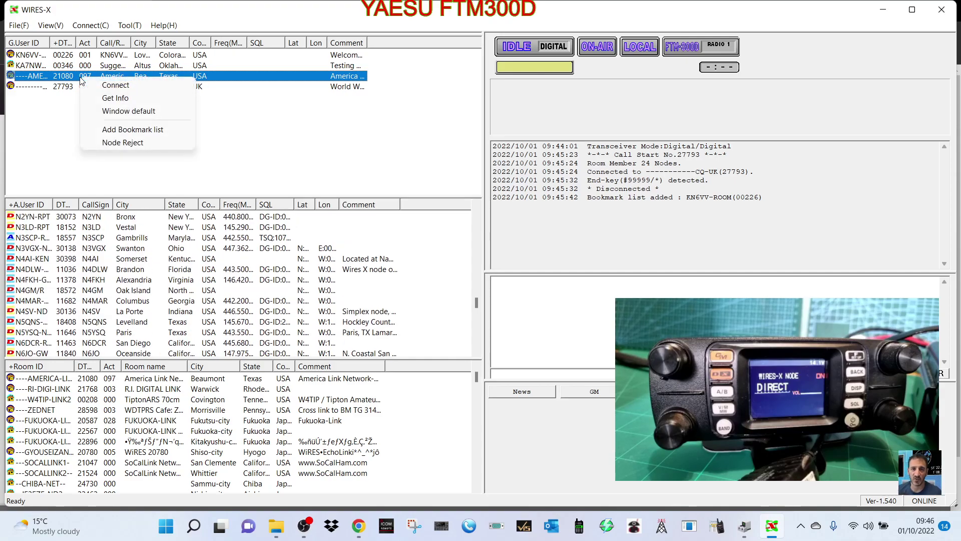
left_click(108, 85)
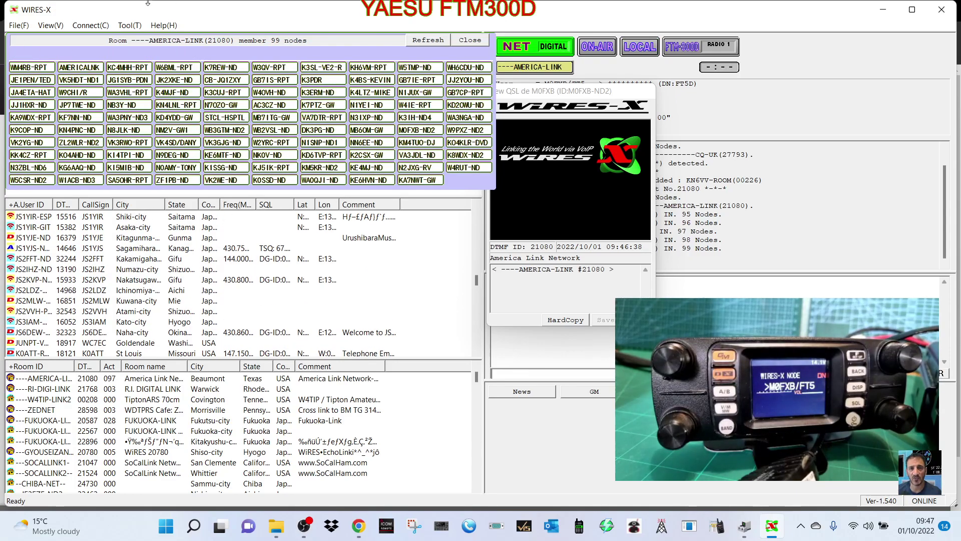
left_click_drag(573, 95, 623, 150)
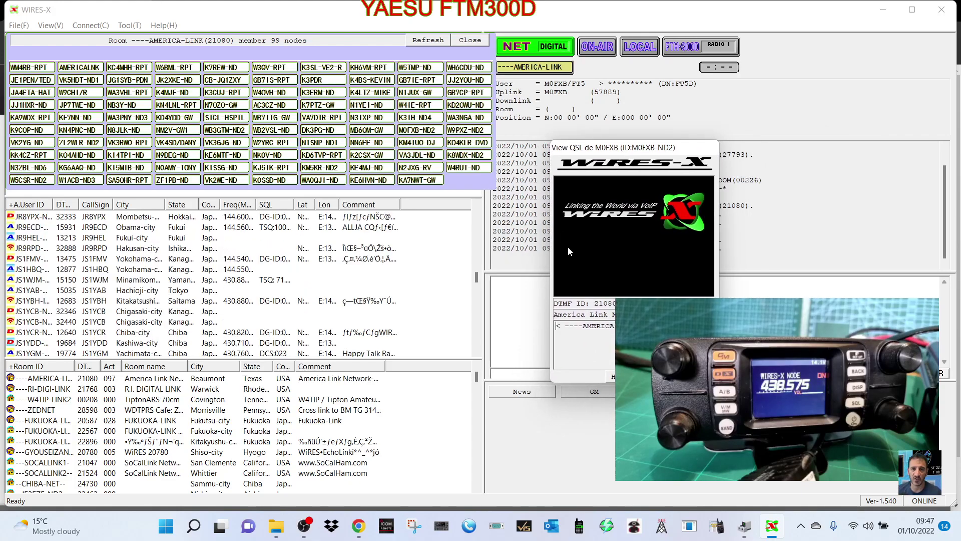
Review the transceiver's voice channel settings and leave them without saving.
left_click(17, 25)
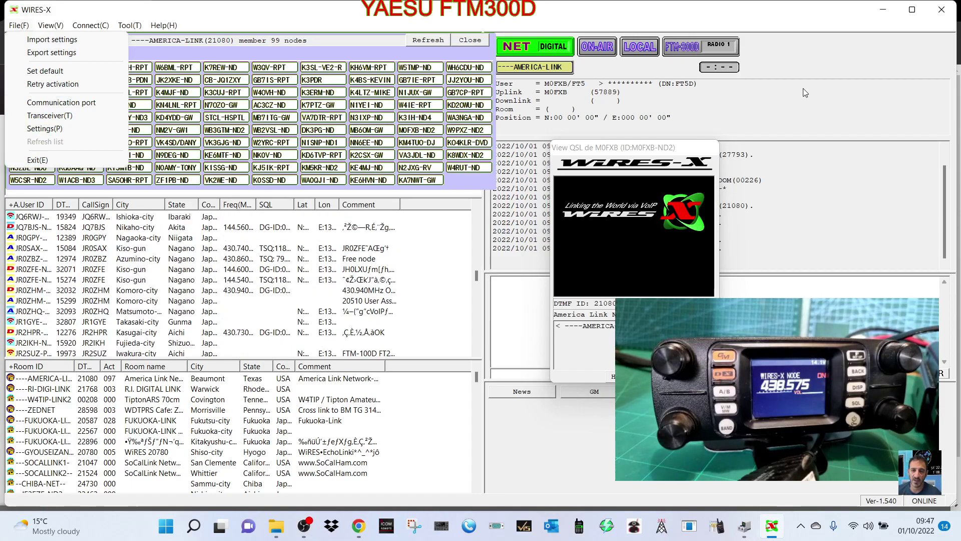
left_click(13, 27)
left_click(14, 26)
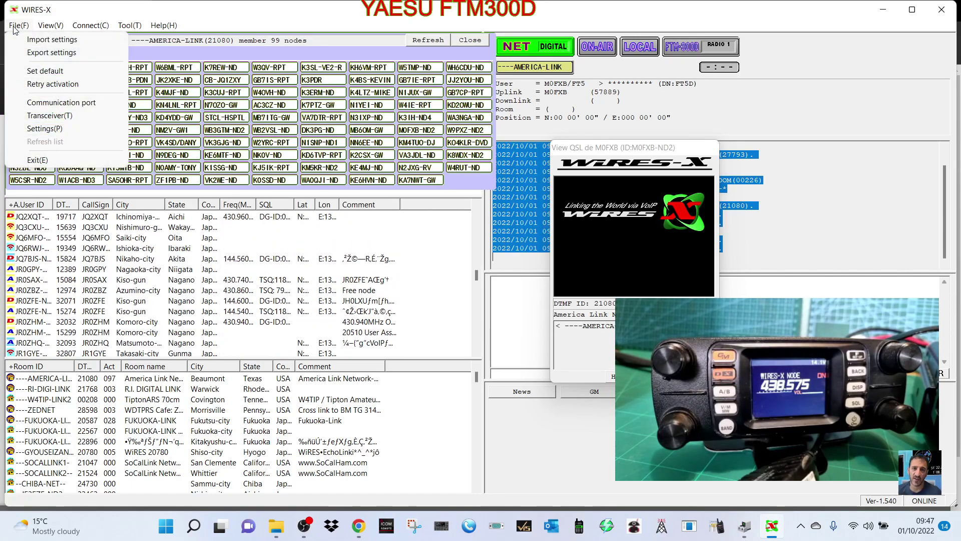
left_click(50, 117)
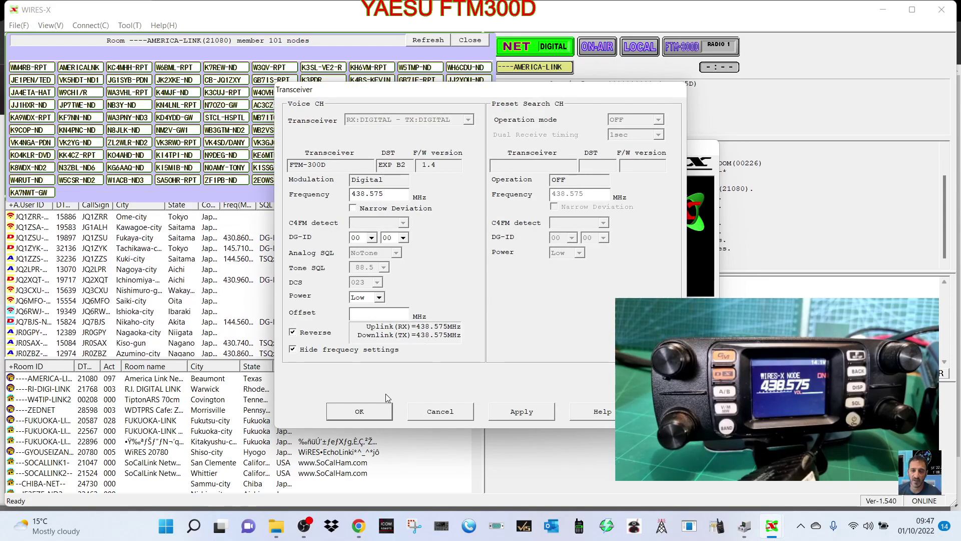
left_click(443, 416)
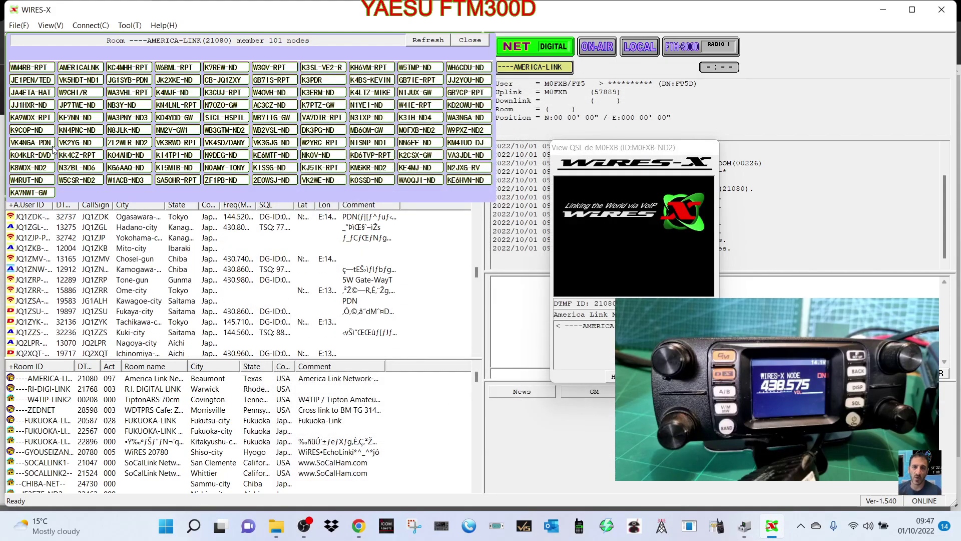
Review the WIRES ID information, general and location settings, and try to read the GPS data for the node's location.
left_click(19, 25)
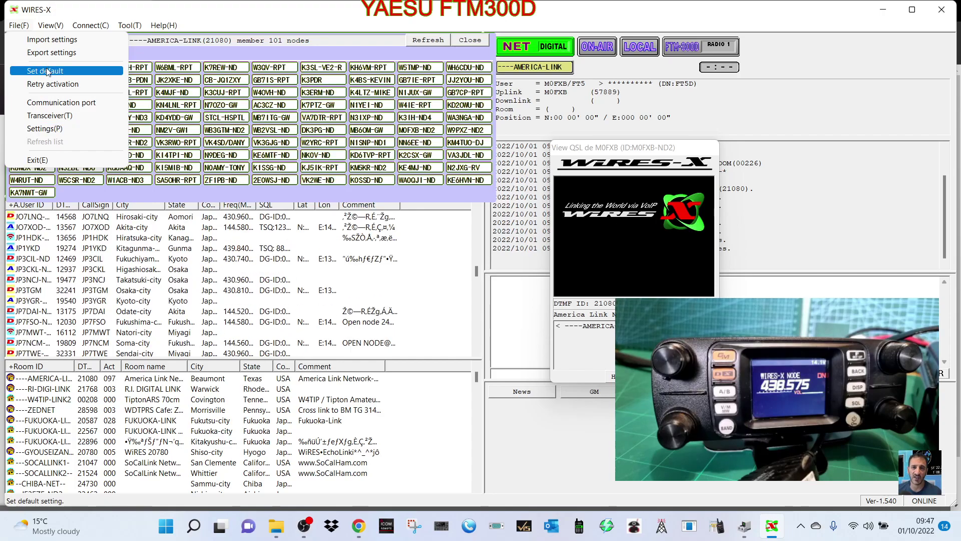
left_click(44, 128)
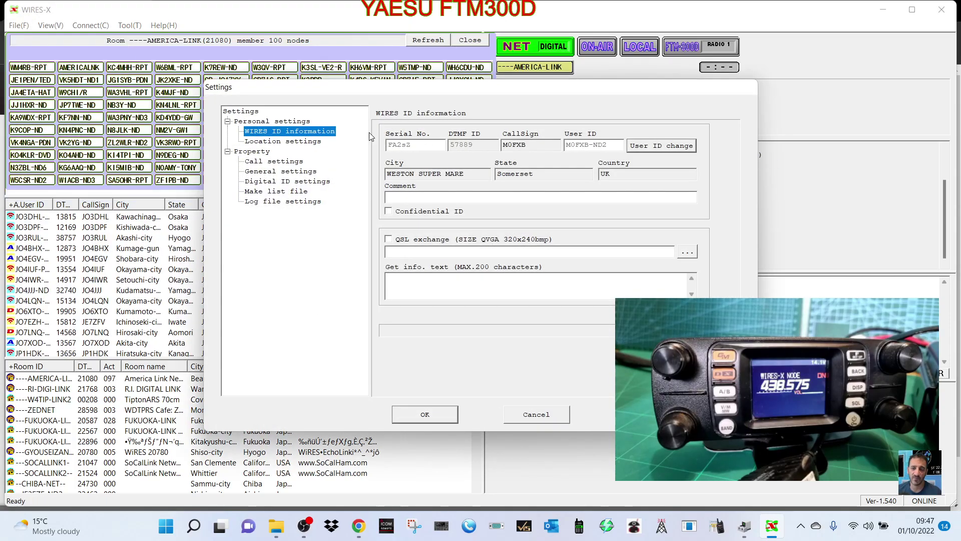
left_click(281, 172)
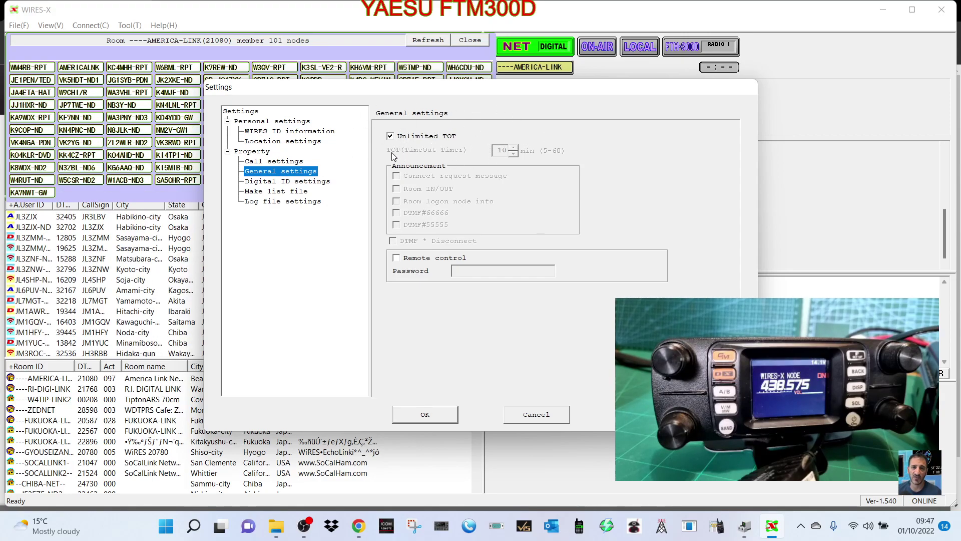
left_click(259, 132)
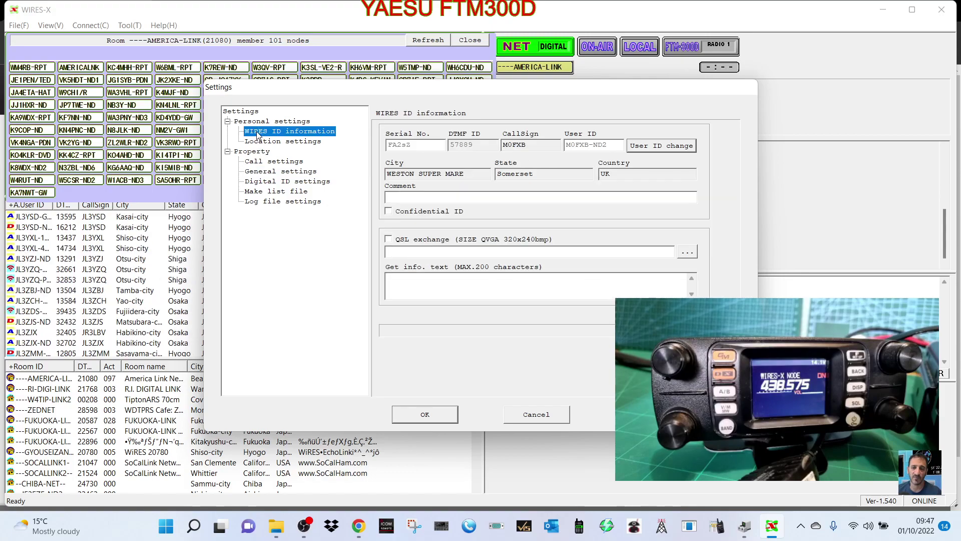
left_click(260, 142)
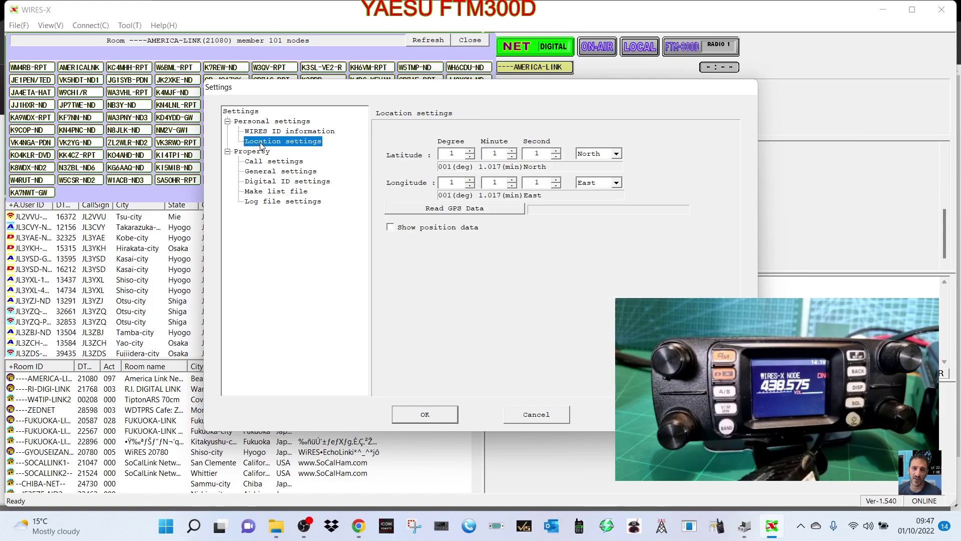
left_click(258, 132)
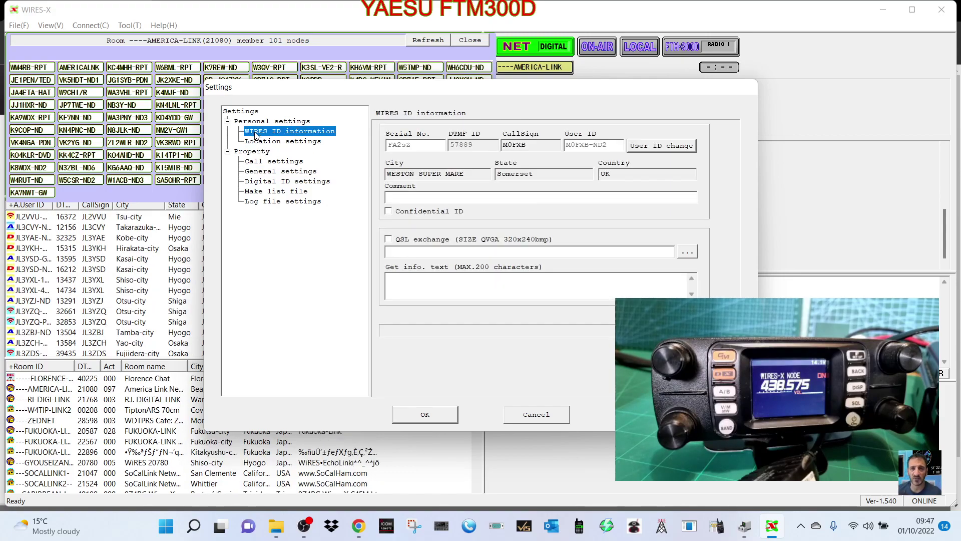
left_click(258, 142)
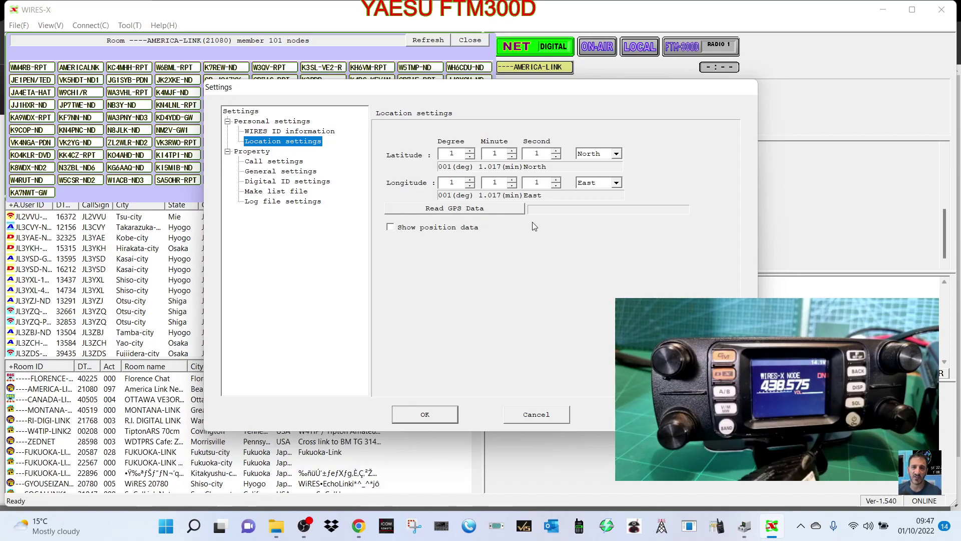
left_click(460, 210)
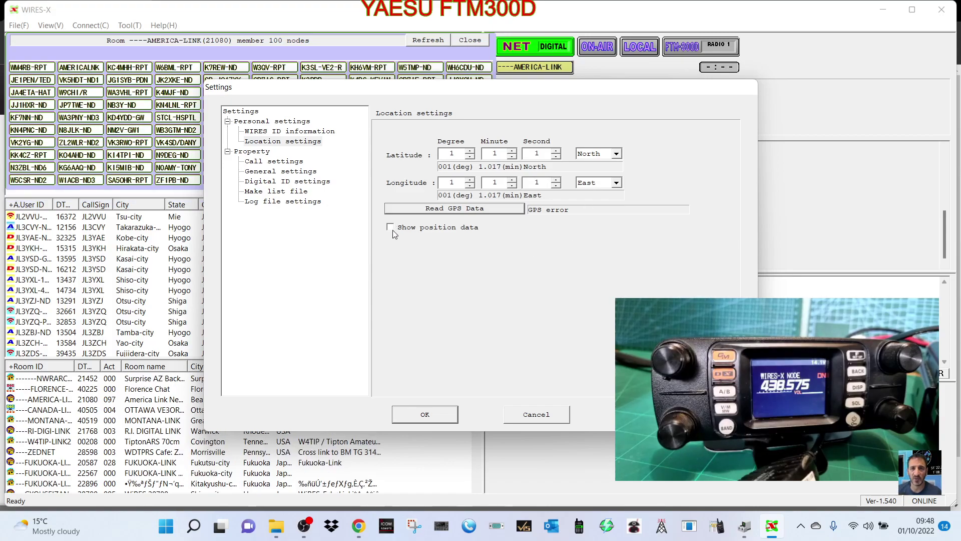
Review the general, digital ID, list file, log file, call and WIRES ID settings pages, and accept the settings.
left_click(284, 172)
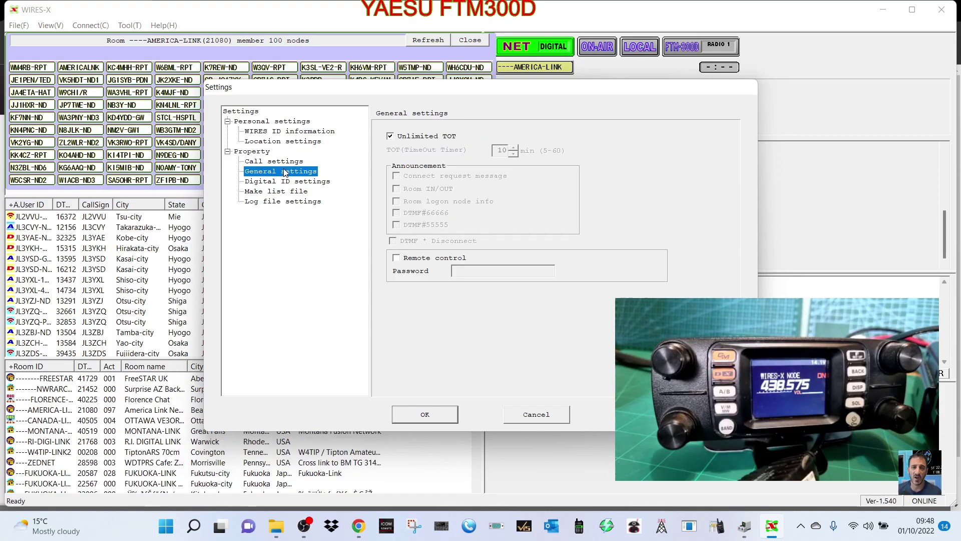
left_click(287, 183)
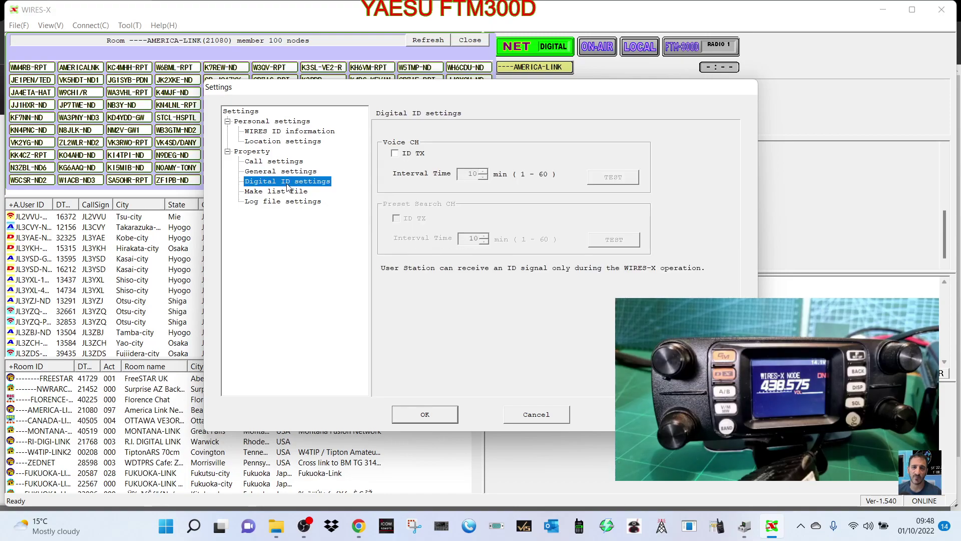
left_click(288, 191)
left_click(286, 203)
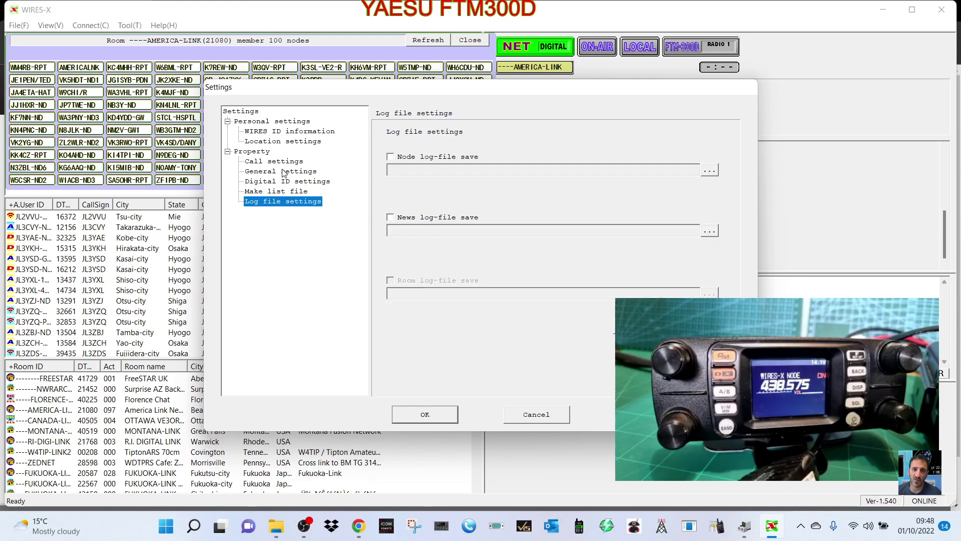
left_click(281, 161)
left_click(280, 132)
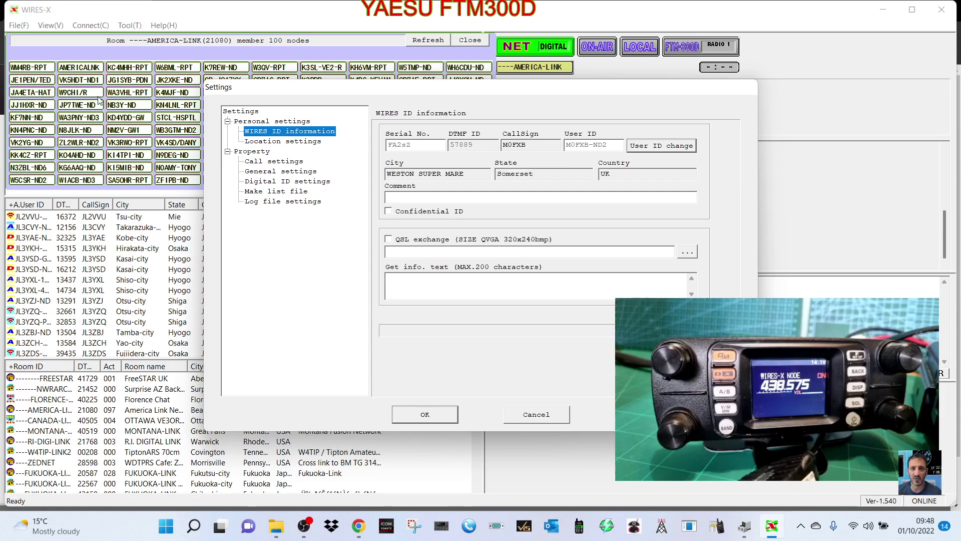
left_click(428, 414)
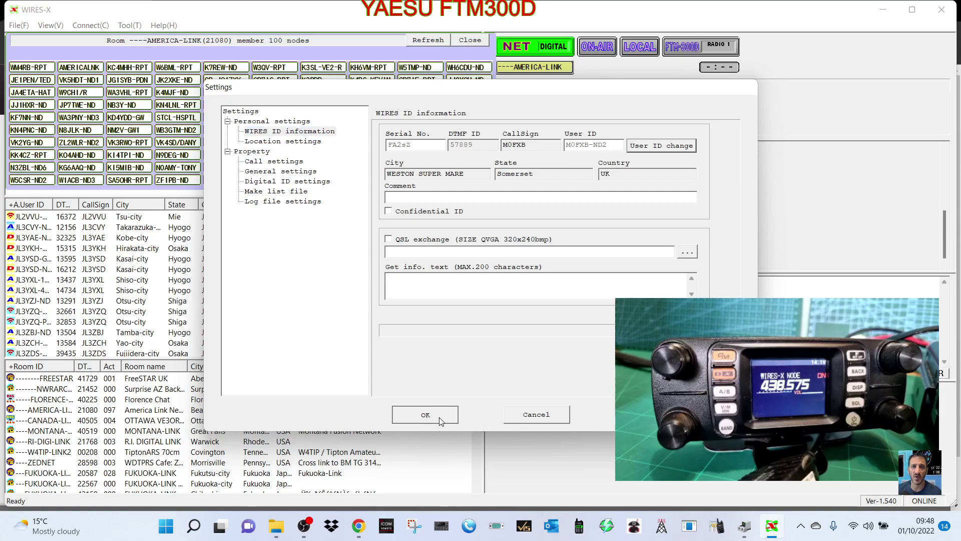
Reopen the WIRES ID information settings and enable QSL exchange.
left_click(19, 25)
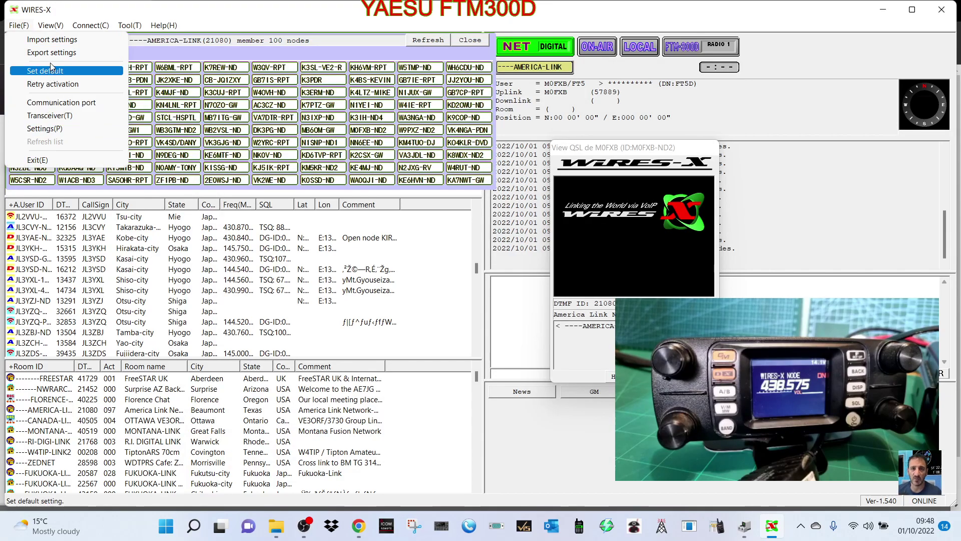
left_click(50, 129)
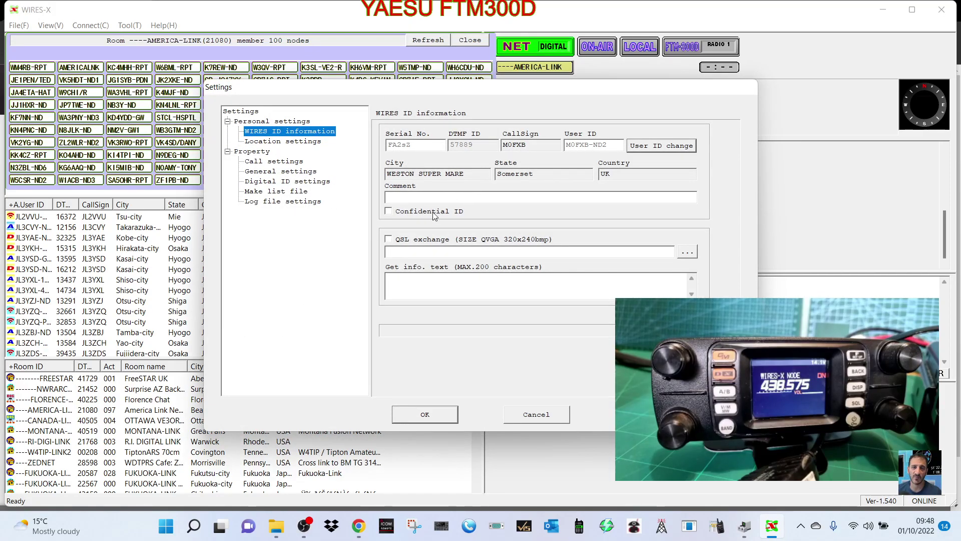
left_click(390, 240)
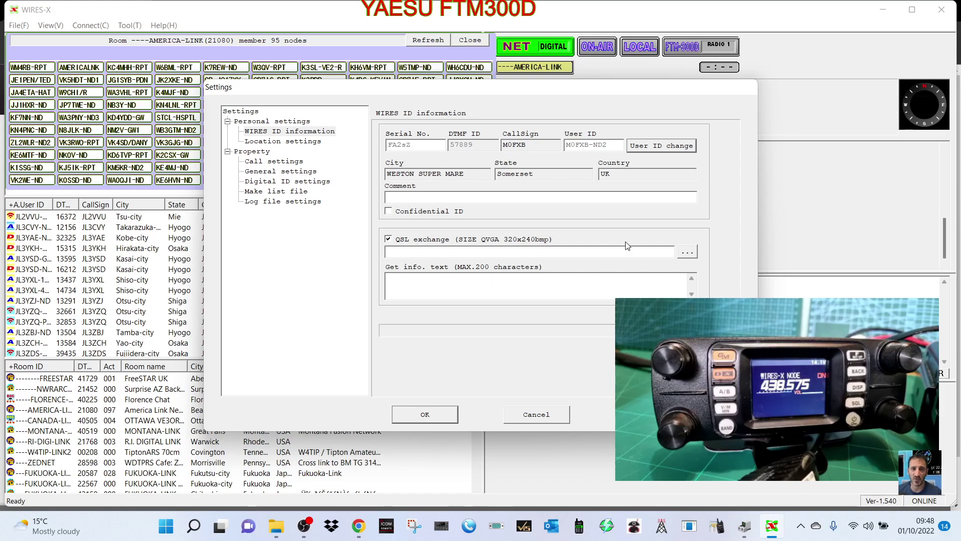
Look for a QSL card bitmap in the Pictures and Camera Roll folders, and leave the file selection without choosing one.
left_click(688, 252)
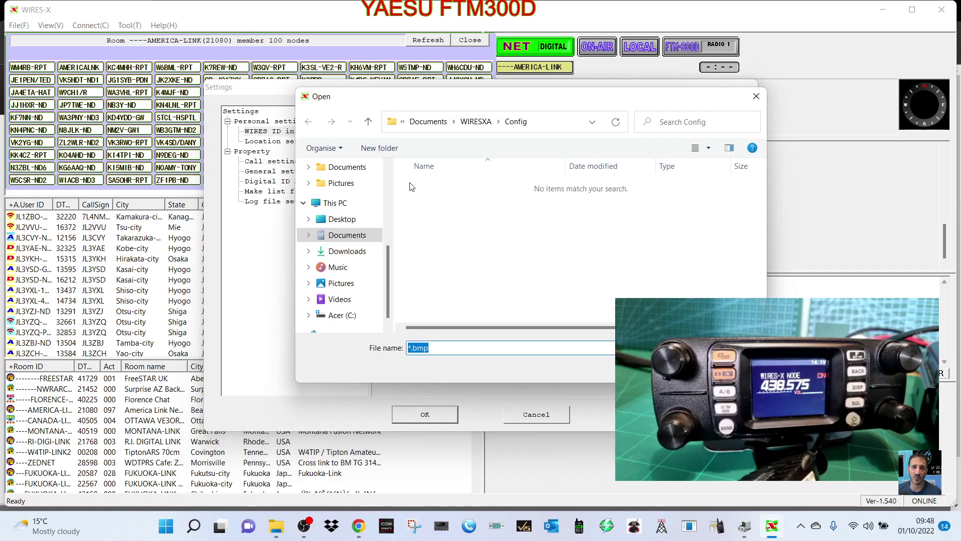
scroll(378, 200, "up", 1)
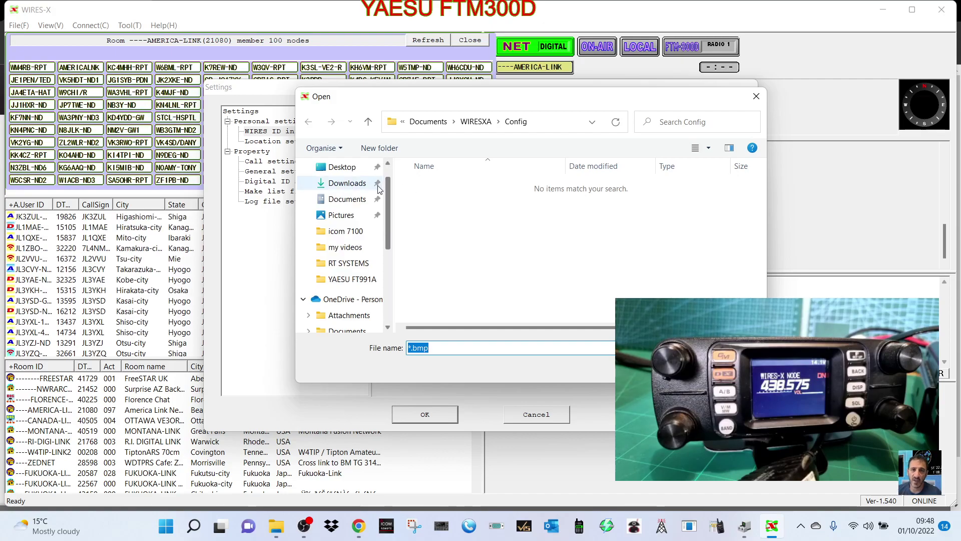
left_click(377, 215)
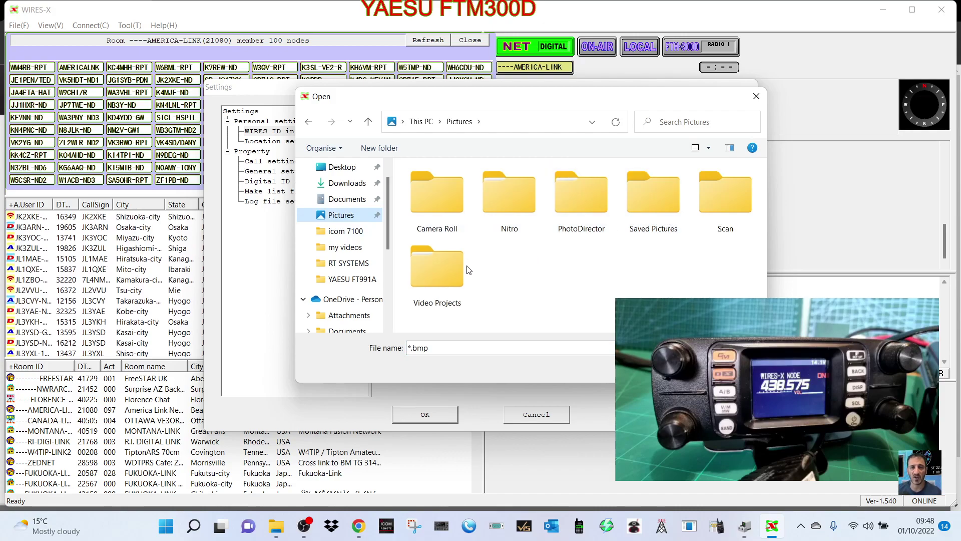
double_click(419, 193)
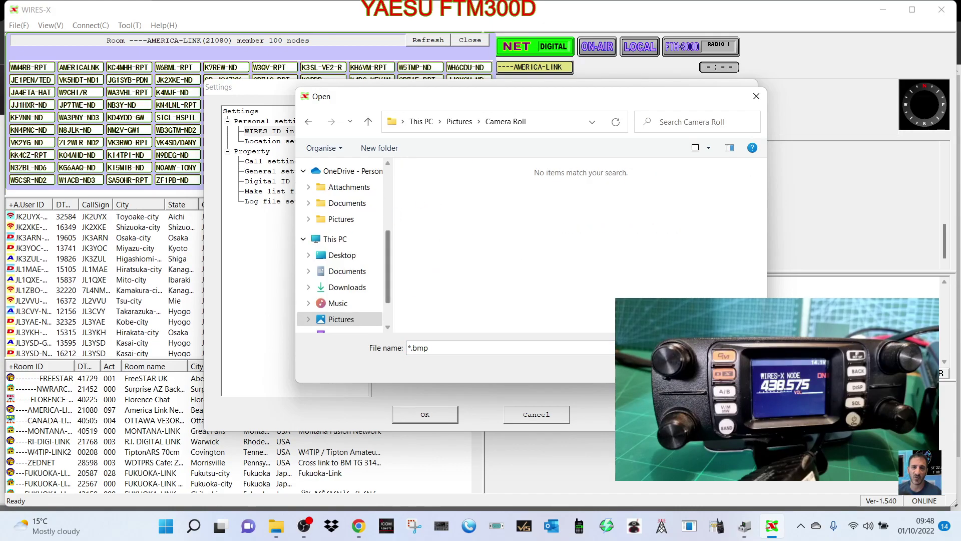
key("Escape")
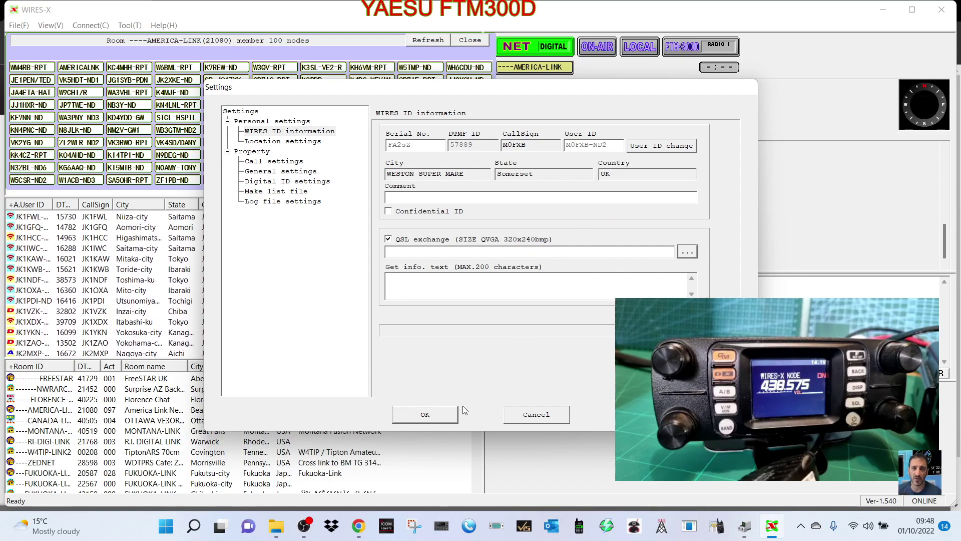
Accept the WIRES ID information settings and disconnect the node from the AMERICA-LINK room.
left_click(442, 416)
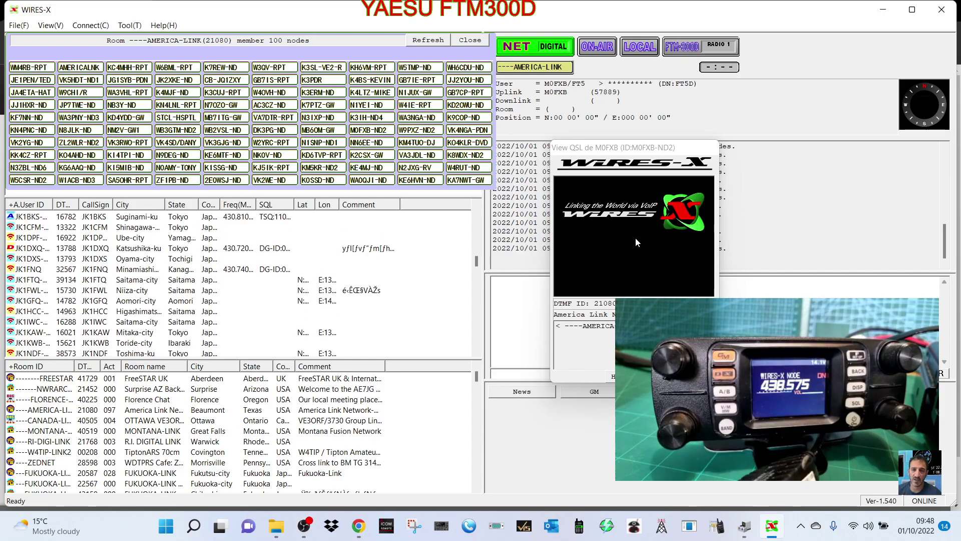
left_click(91, 26)
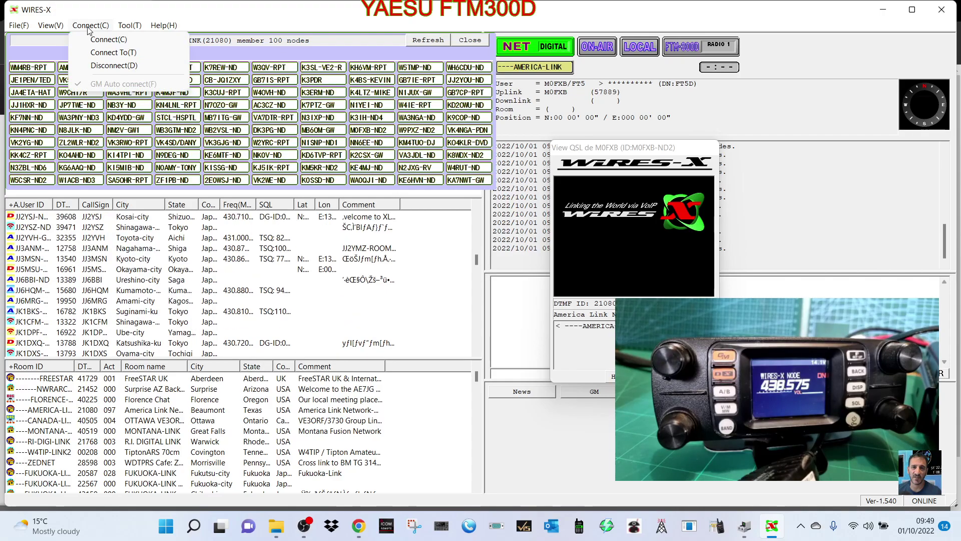
left_click(88, 26)
left_click(88, 26)
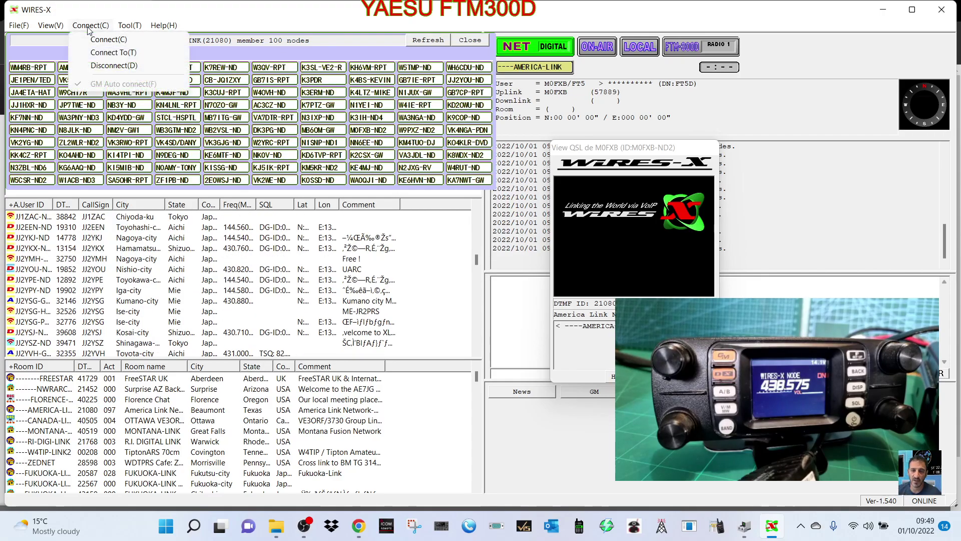
left_click(114, 65)
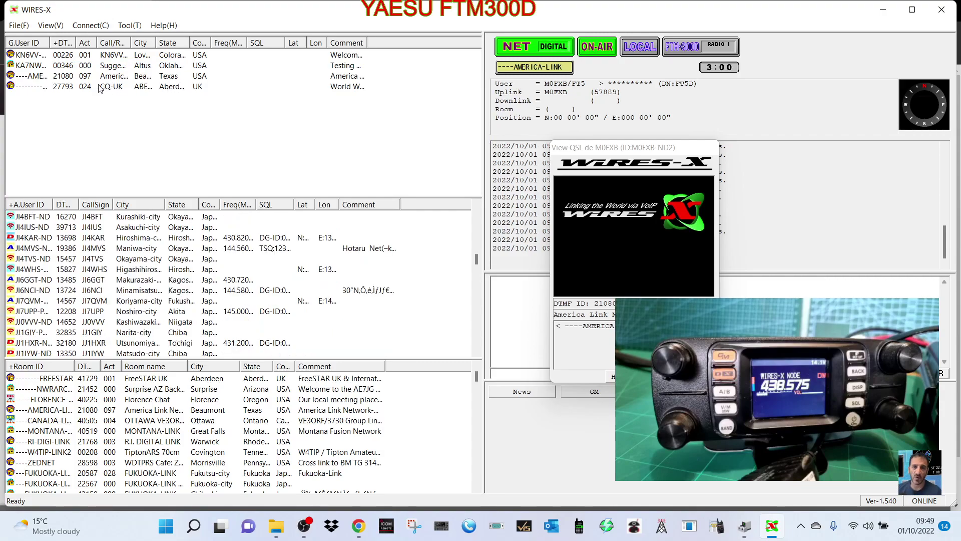
Connect the node to the CQ-UK room (27793) from the bookmark list and shift the QSL window aside.
right_click(74, 89)
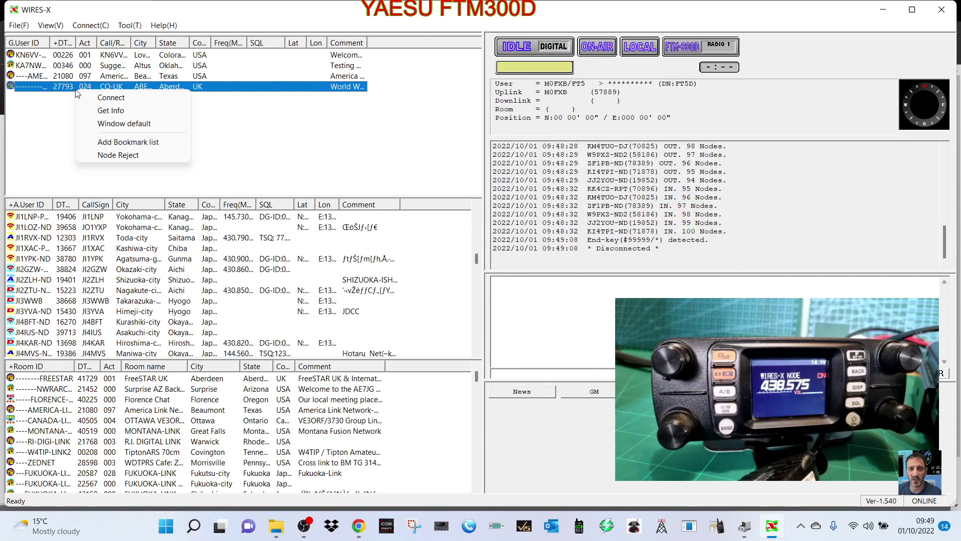
left_click(121, 98)
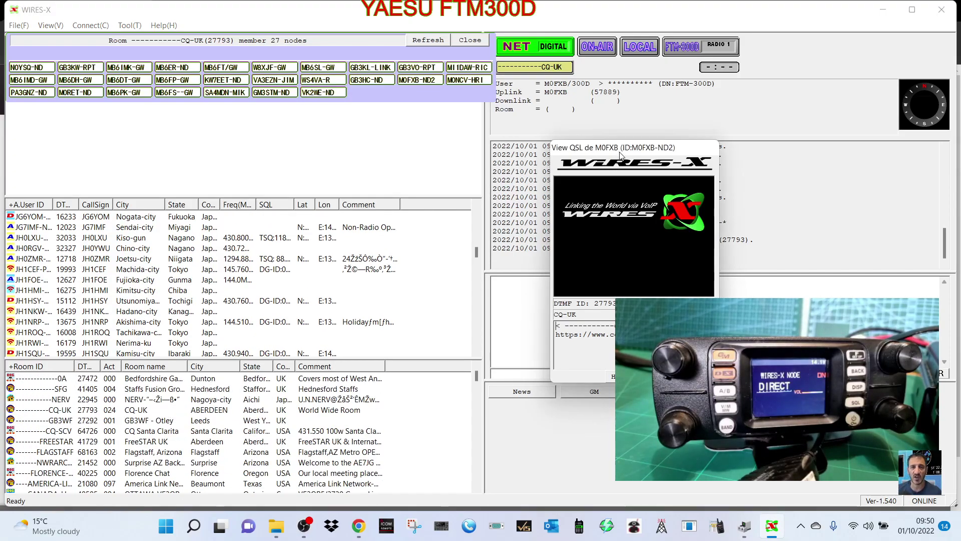
left_click_drag(608, 166, 666, 163)
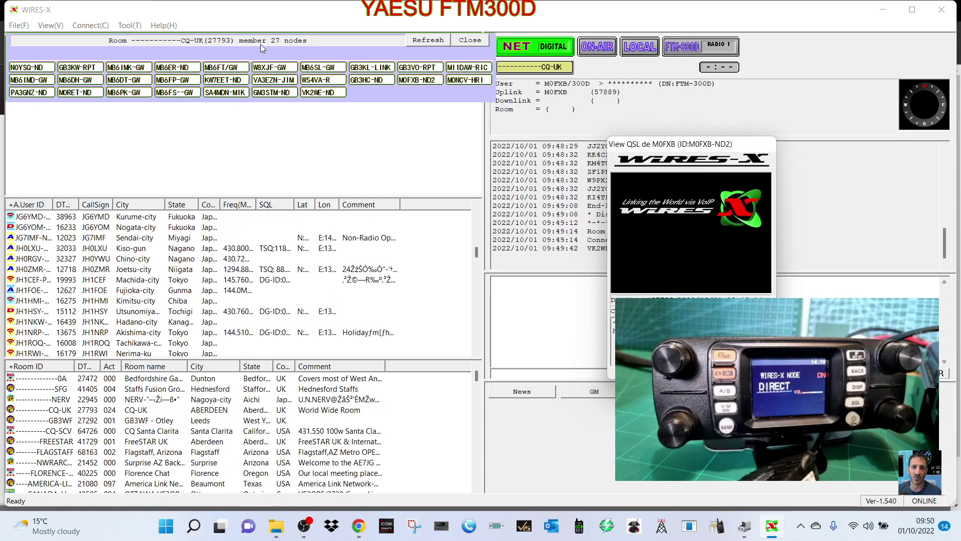
left_click(92, 26)
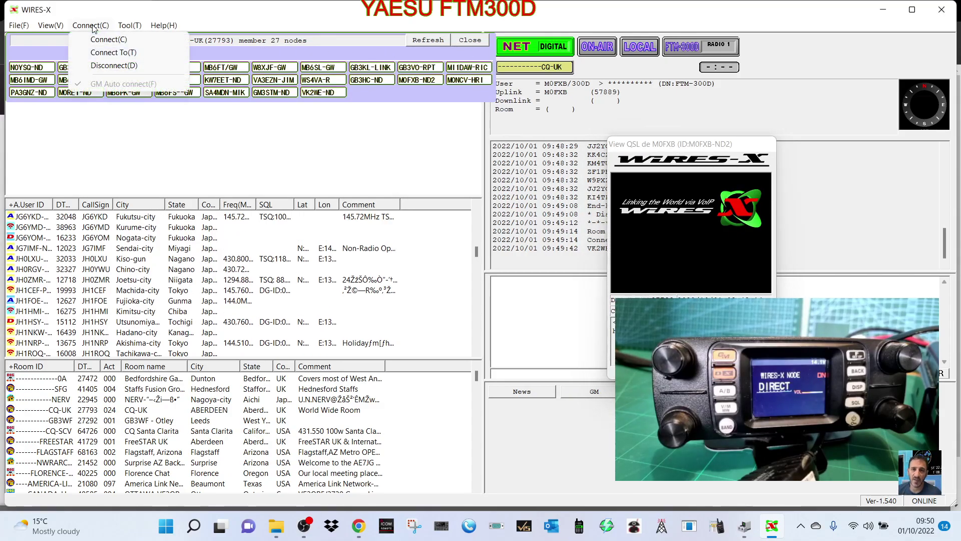
mouse_move(125, 26)
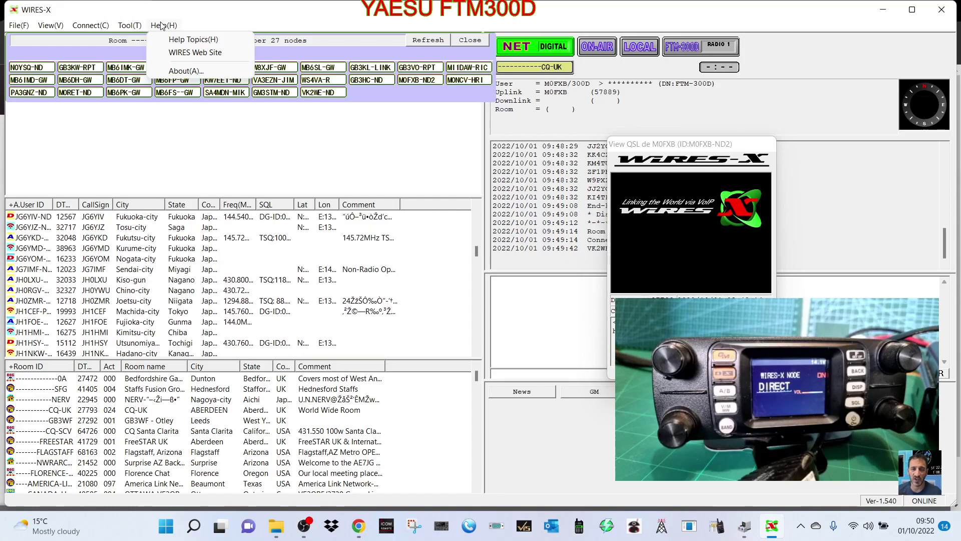
mouse_move(56, 26)
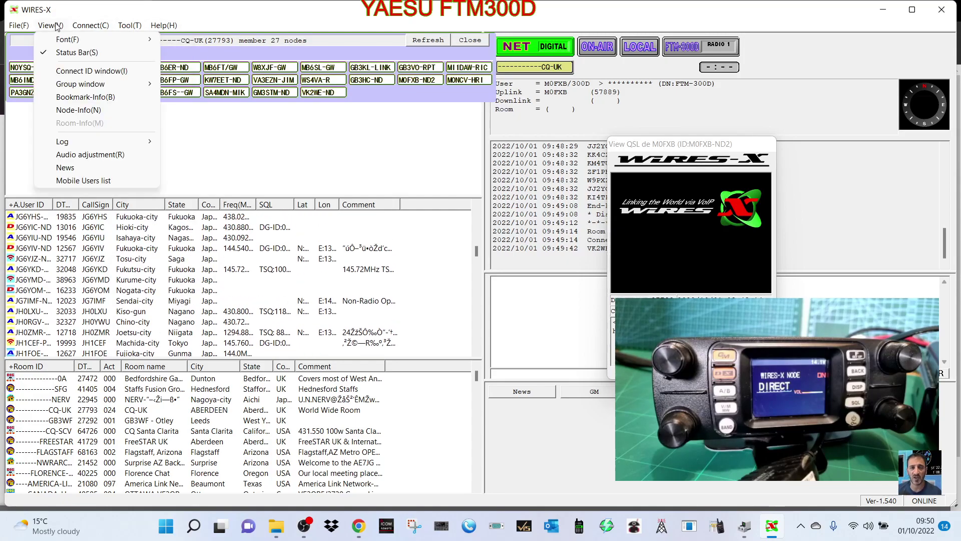
mouse_move(9, 26)
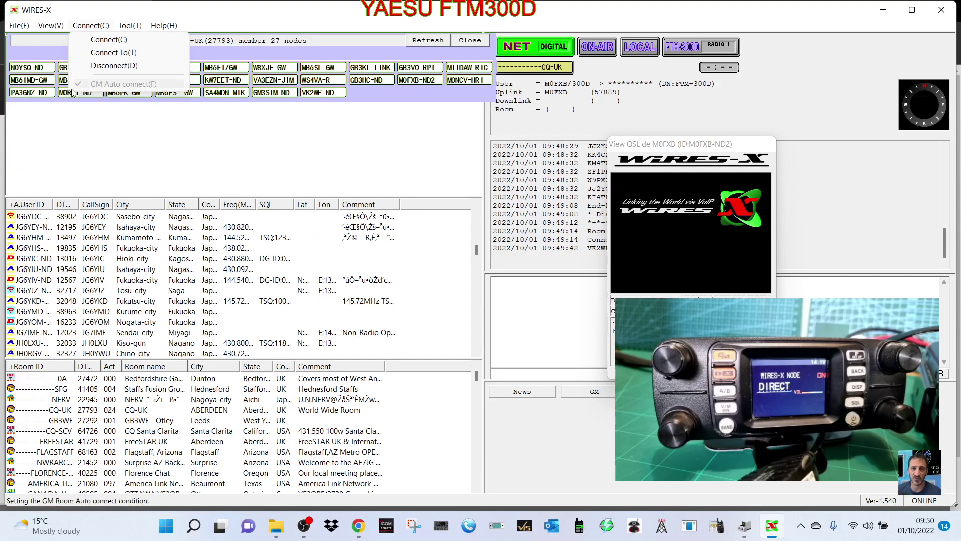
left_click(184, 142)
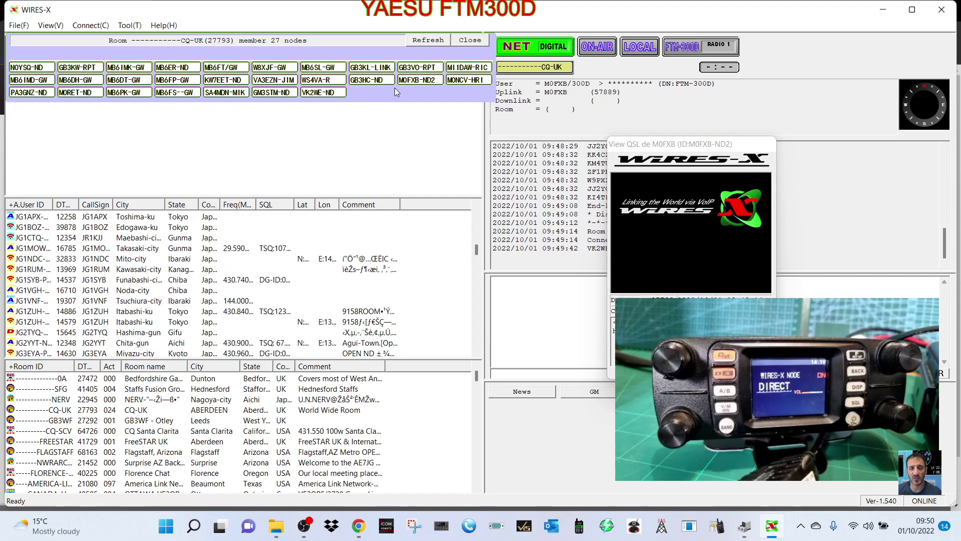
Move the CQ-UK QSL window off the connection log and over the node list.
left_click_drag(716, 145, 242, 134)
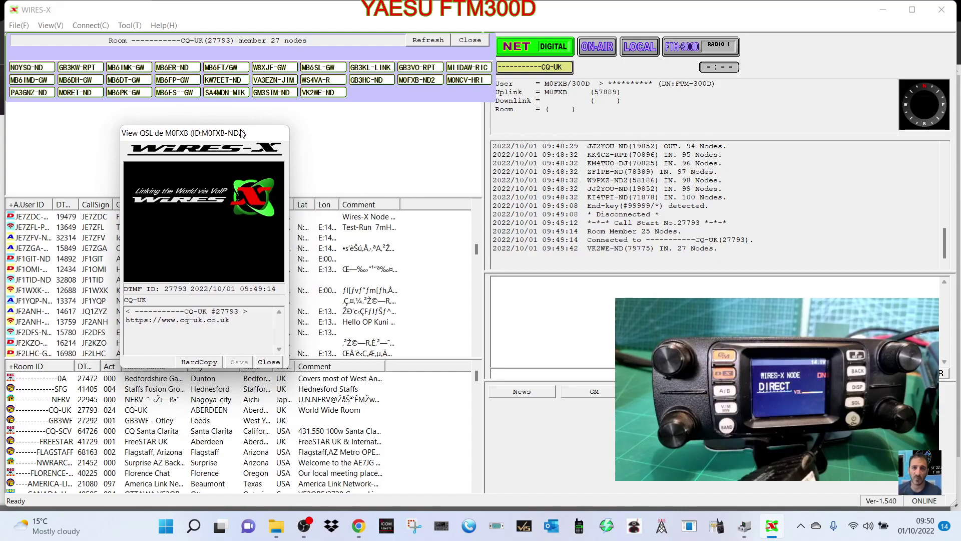
mouse_move(241, 133)
left_mouse_down()
mouse_move(280, 129)
mouse_move(244, 132)
left_mouse_up()
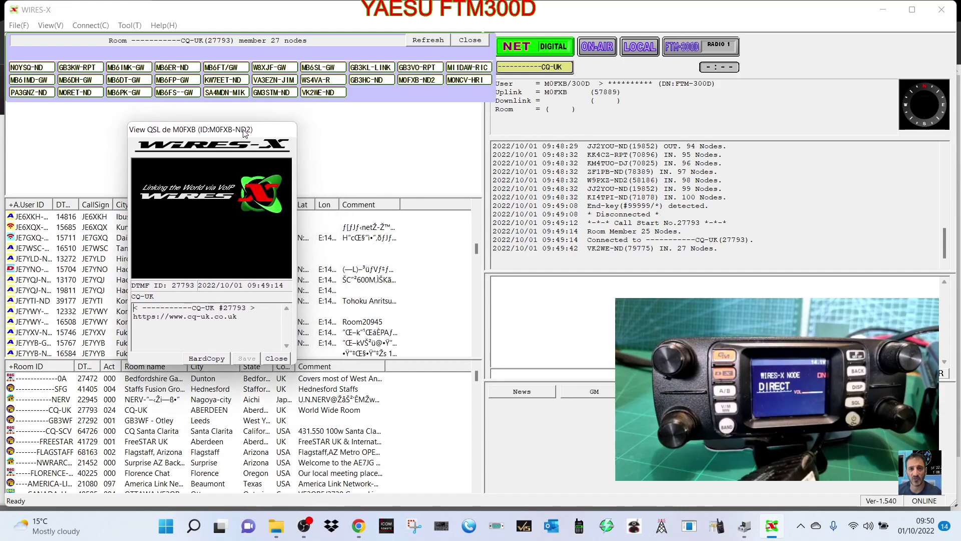